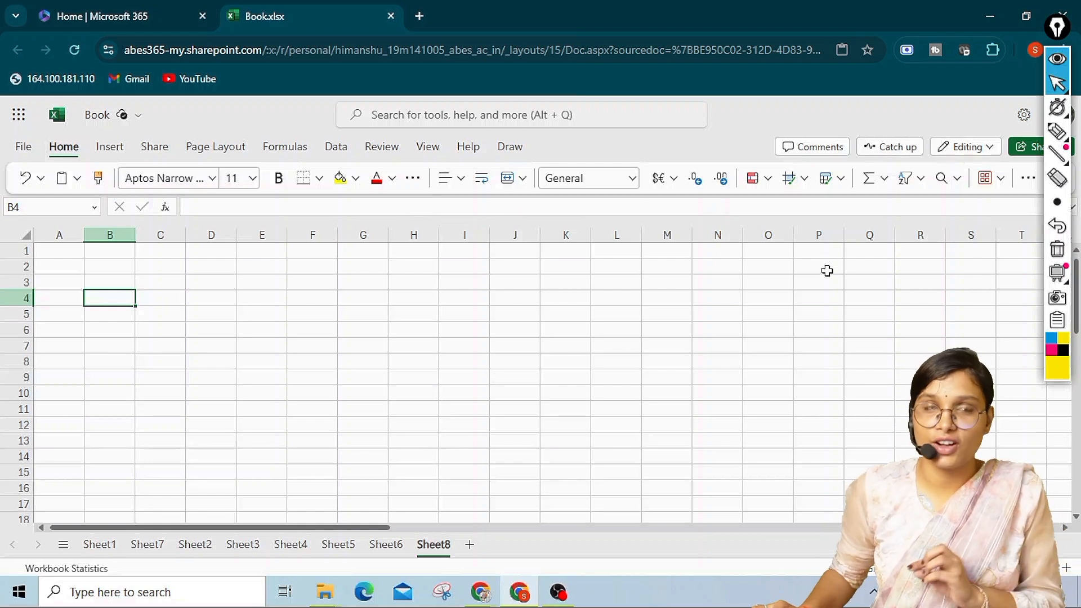
- Enter the numbers 77, 90 and 80 in cells D1, D2 and D3 of Sheet8
left_click(882, 183)
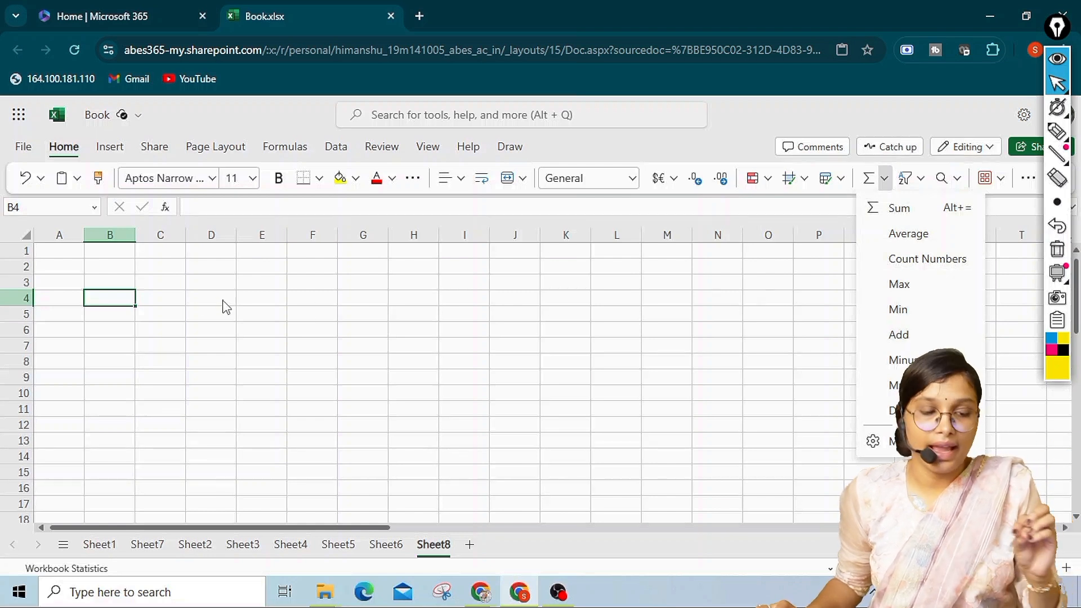
left_click(210, 246)
left_click(213, 249)
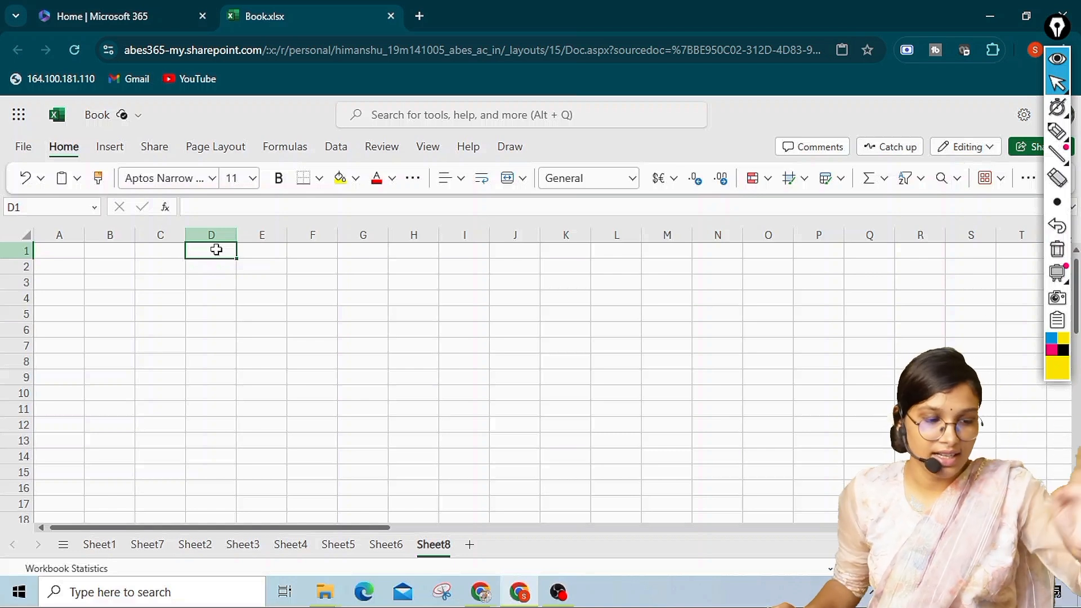
type("77")
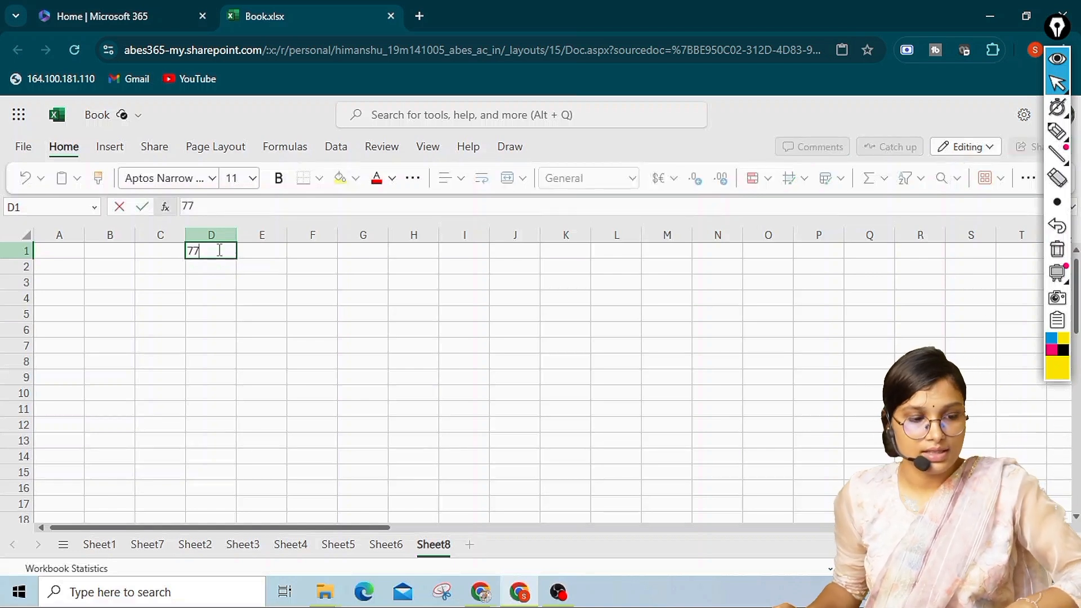
key("Return")
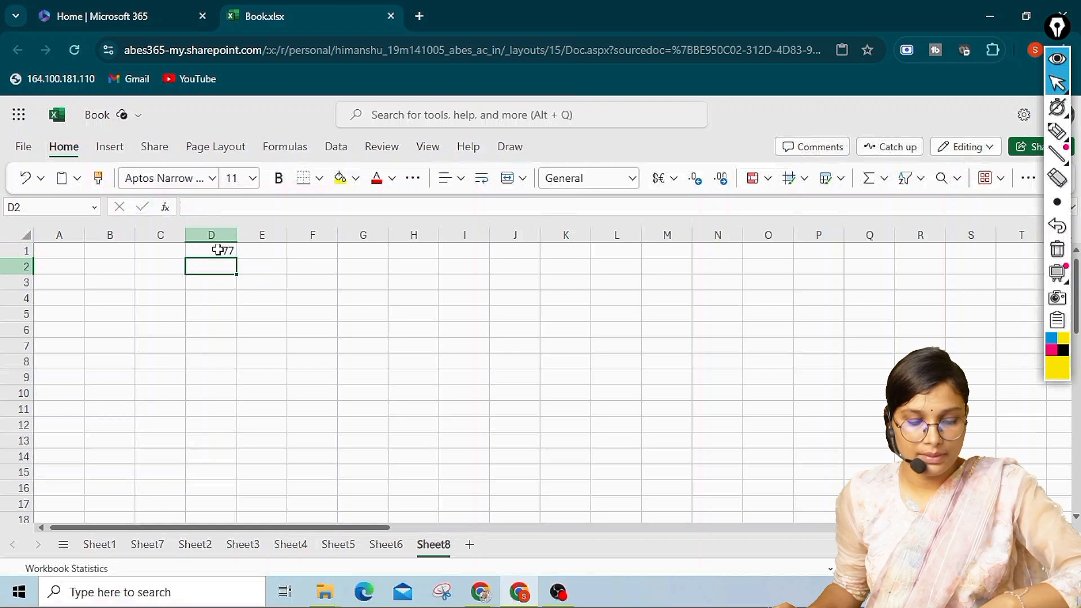
type("90")
key("Return")
type("80")
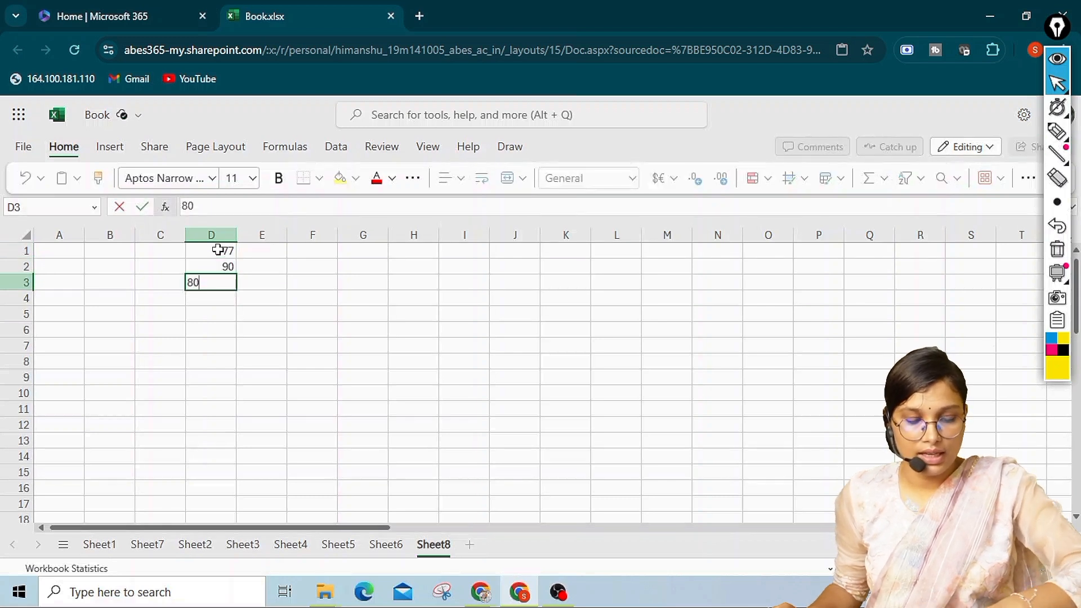
key("Return")
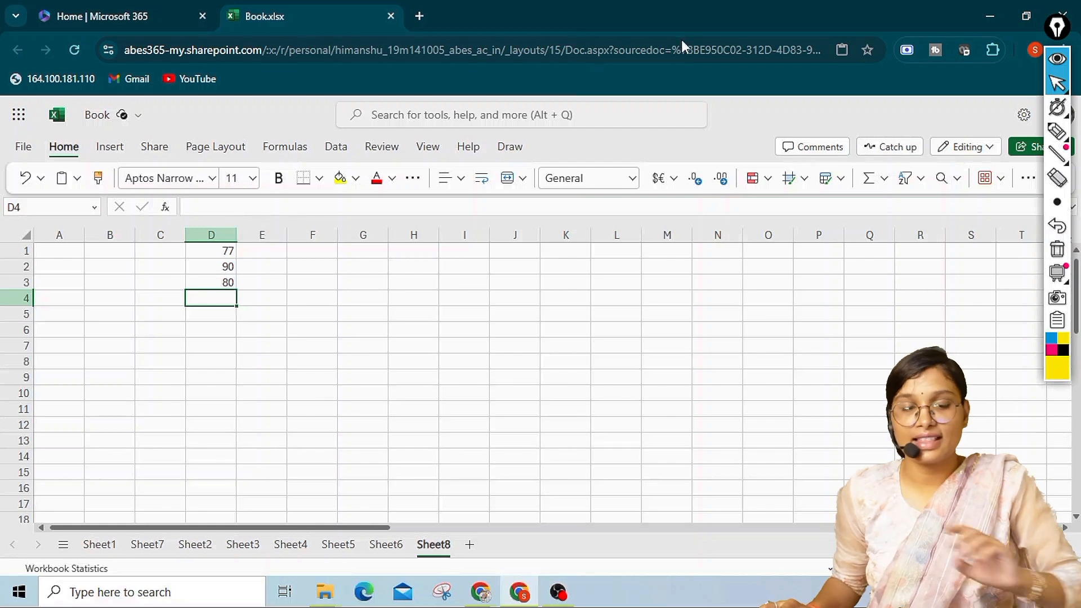
- Insert the automatic Sum of D1:D3 in cell D4 and check its formula
left_click(885, 178)
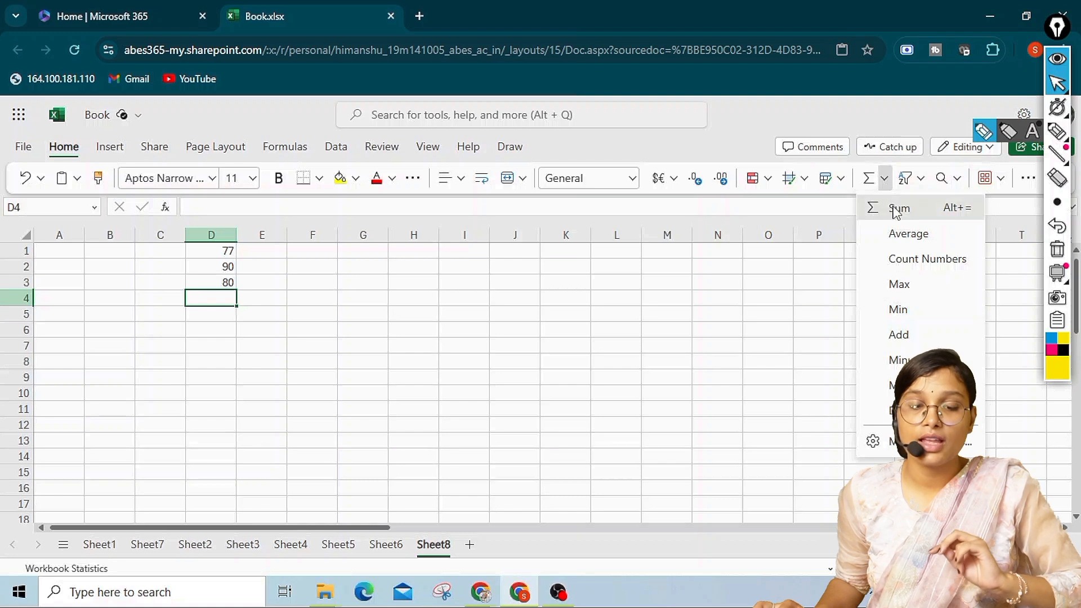
left_click(898, 209)
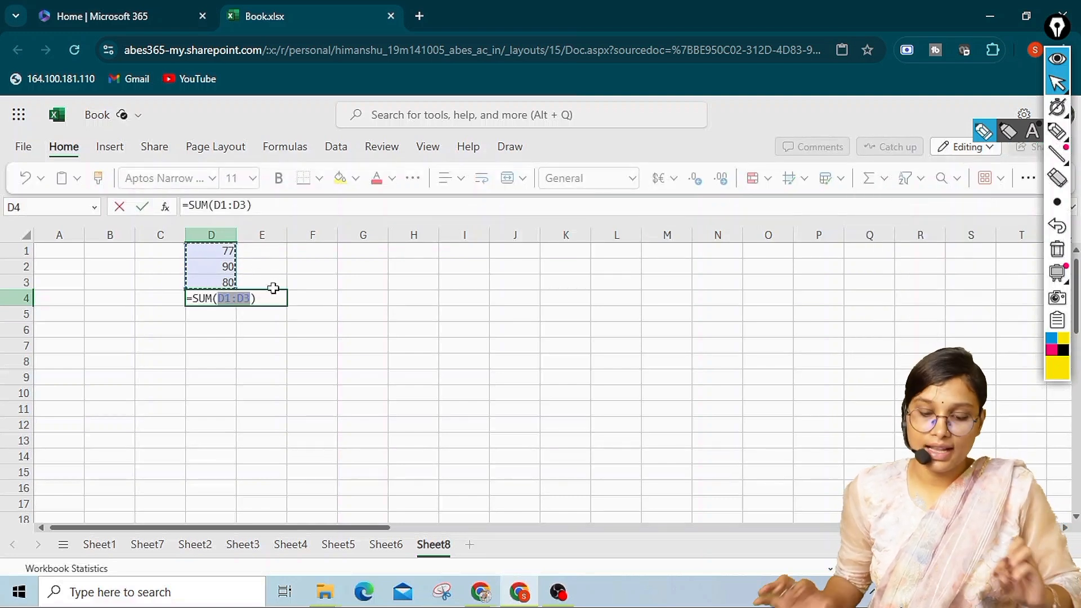
key("Return")
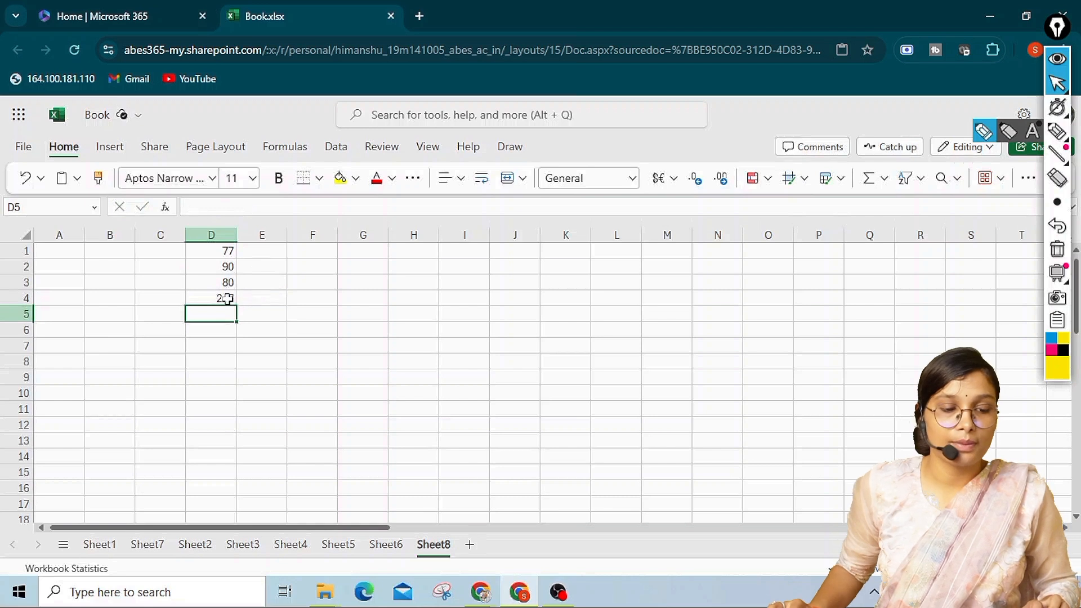
left_click(218, 300)
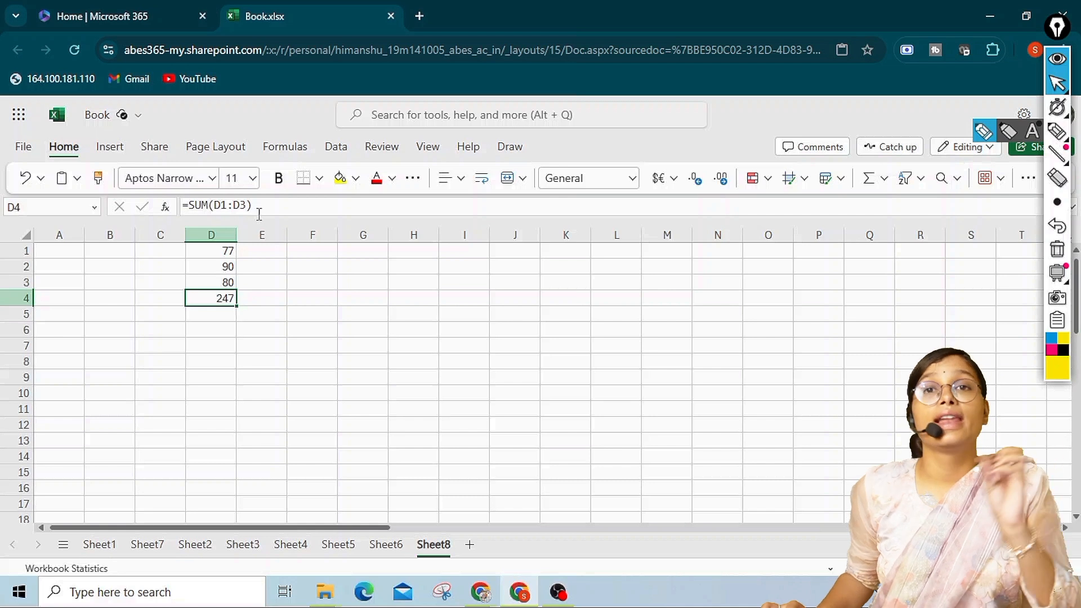
- Insert the automatic Average of D1:D4 in cell D5 and check its formula
left_click(203, 314)
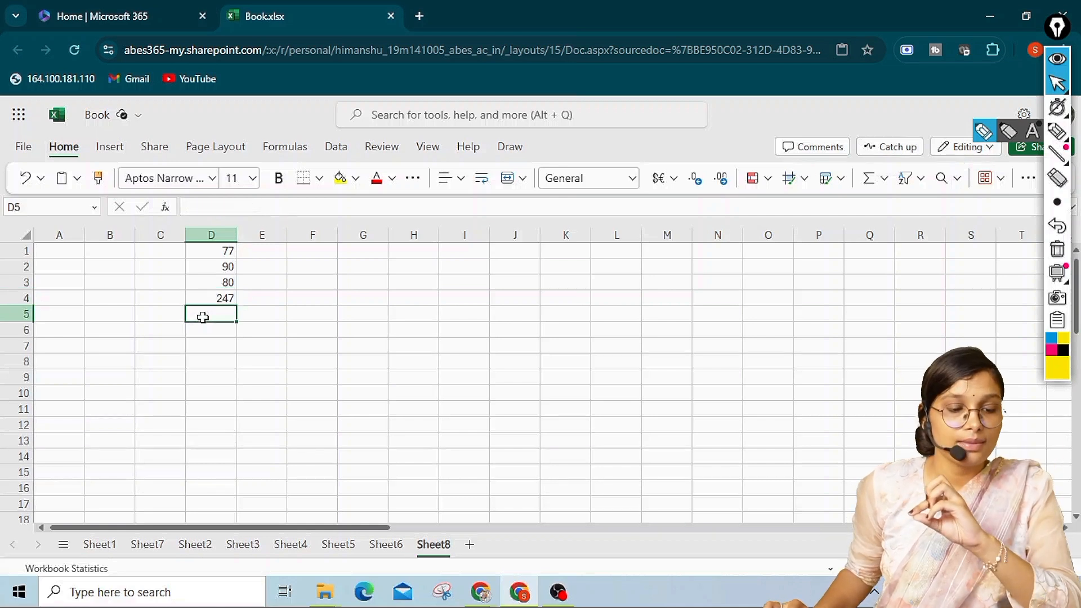
left_click(884, 178)
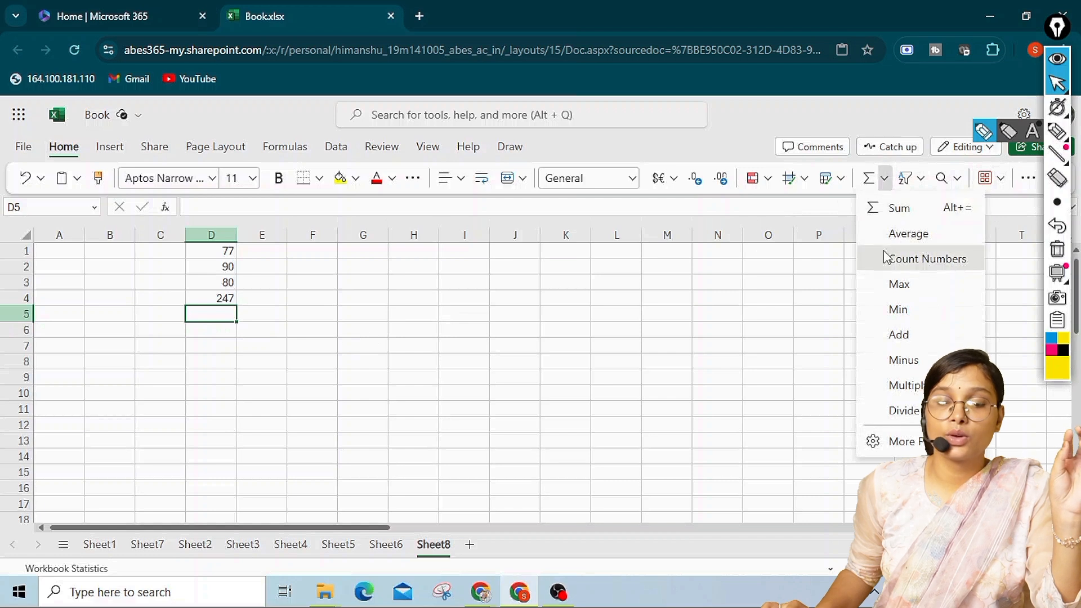
left_click(924, 234)
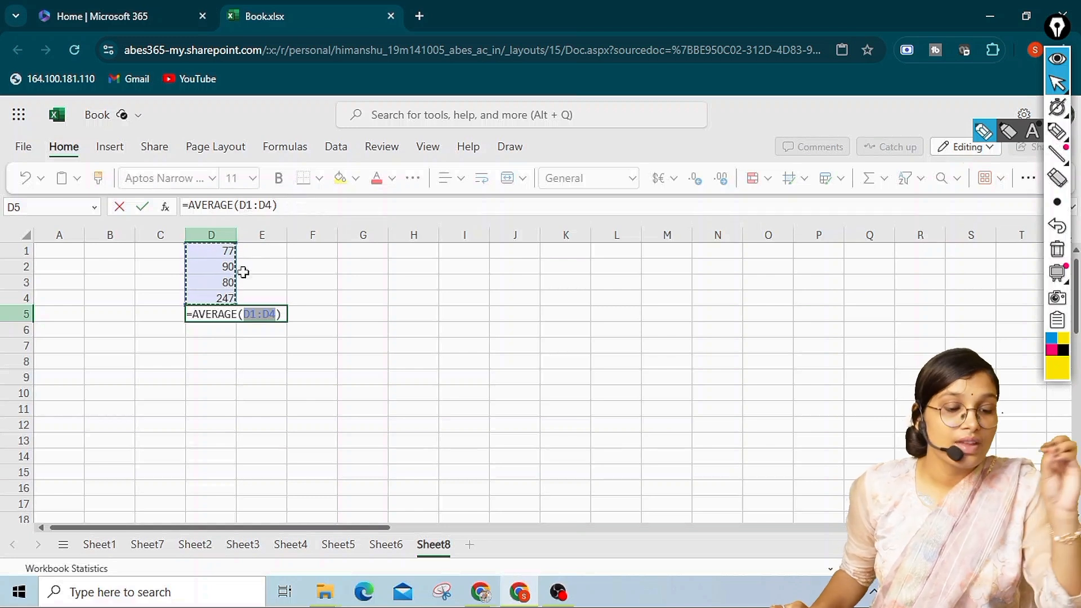
key("Return")
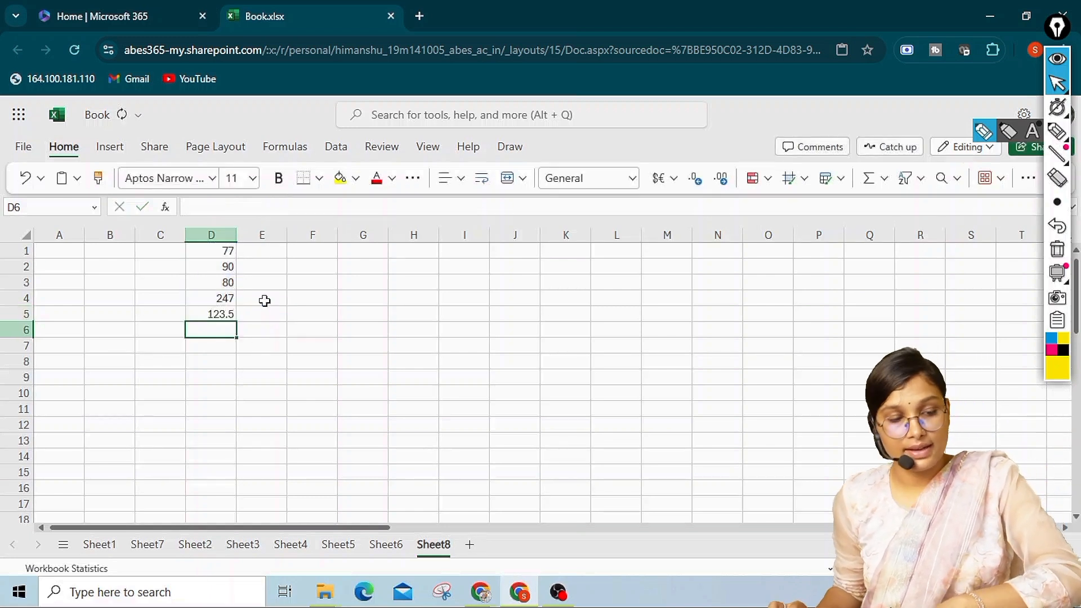
left_click(228, 315)
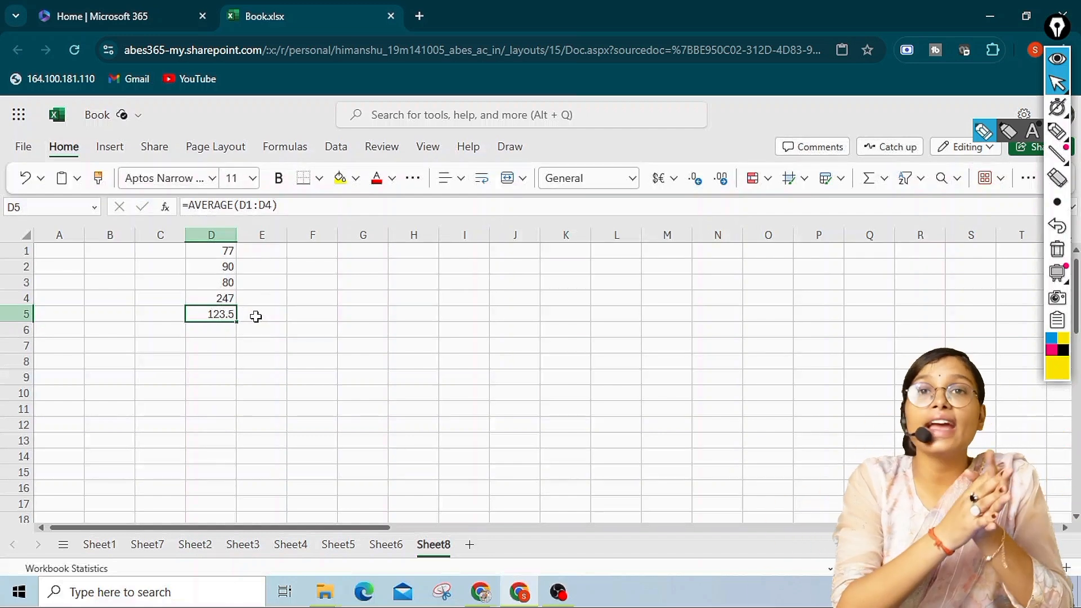
- Insert the Count Numbers function over D1:D5 in cell D6, and review the formulas in D5 and D6
left_click(216, 332)
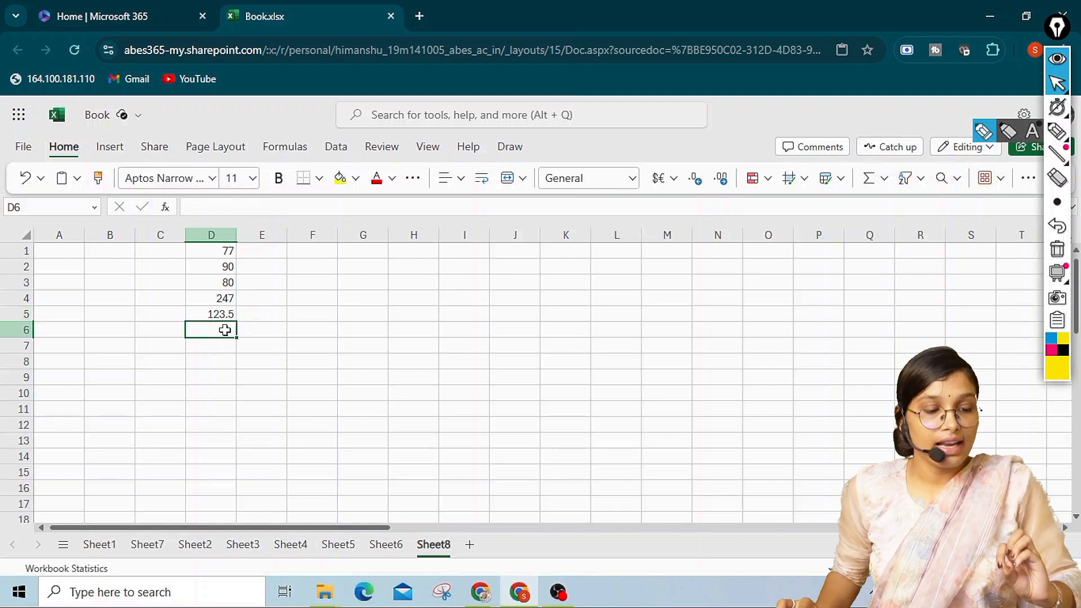
left_click(885, 177)
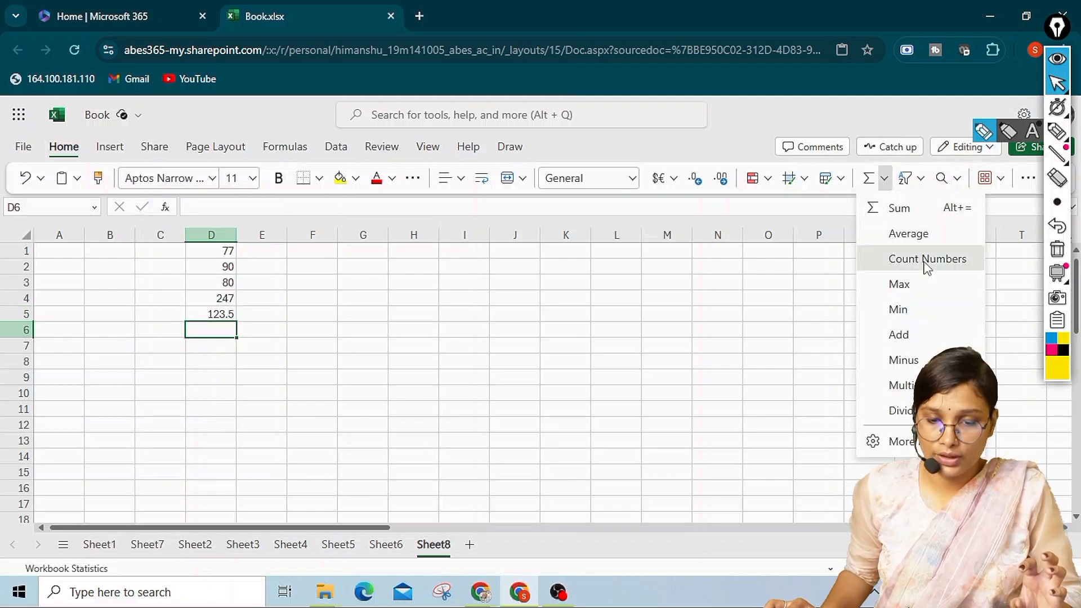
left_click(925, 260)
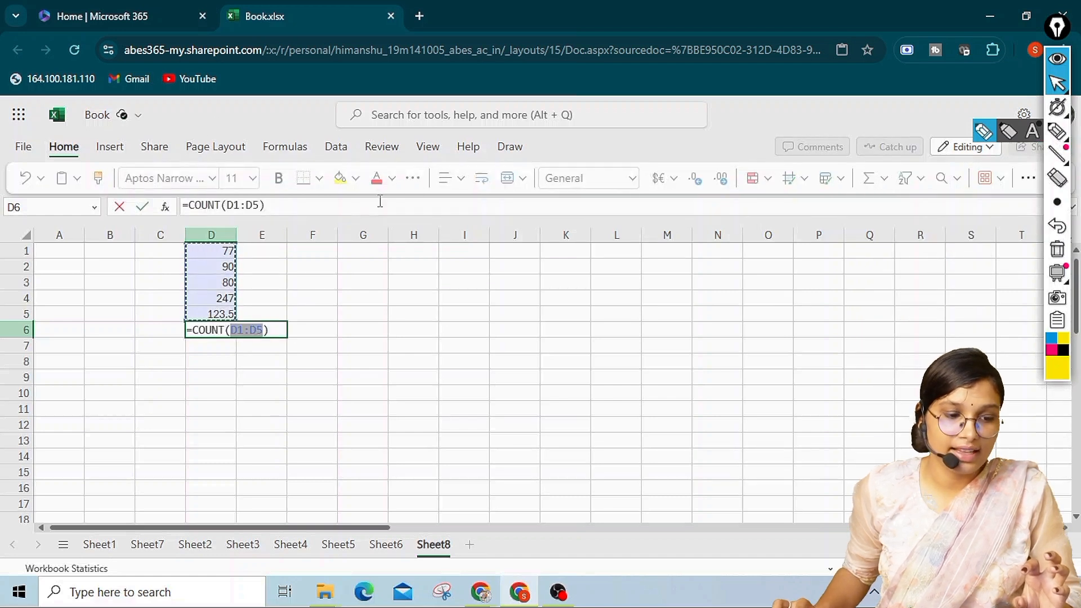
key("Return")
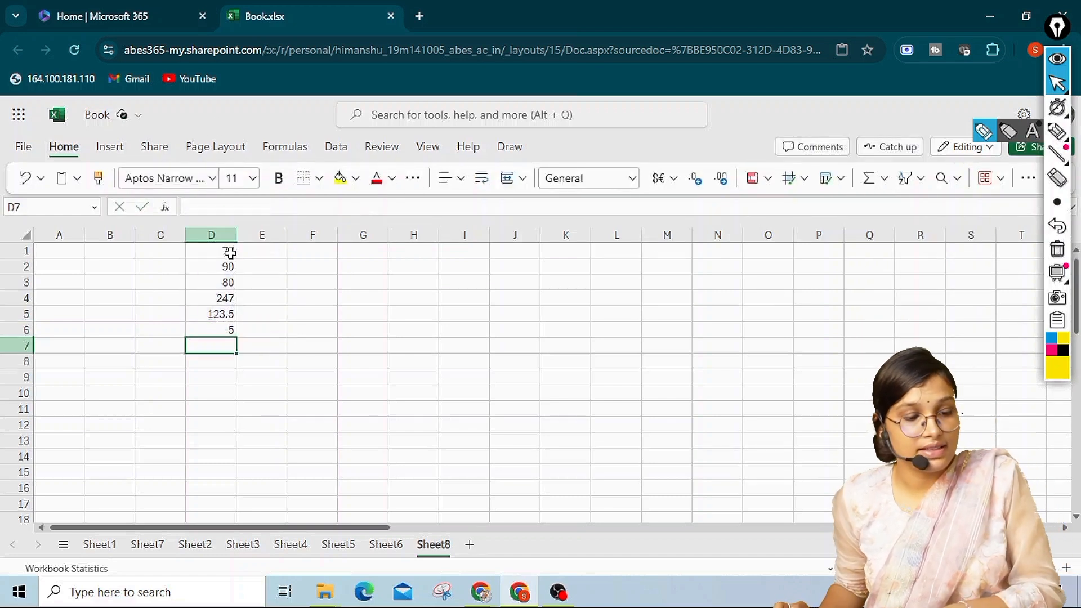
double_click(216, 315)
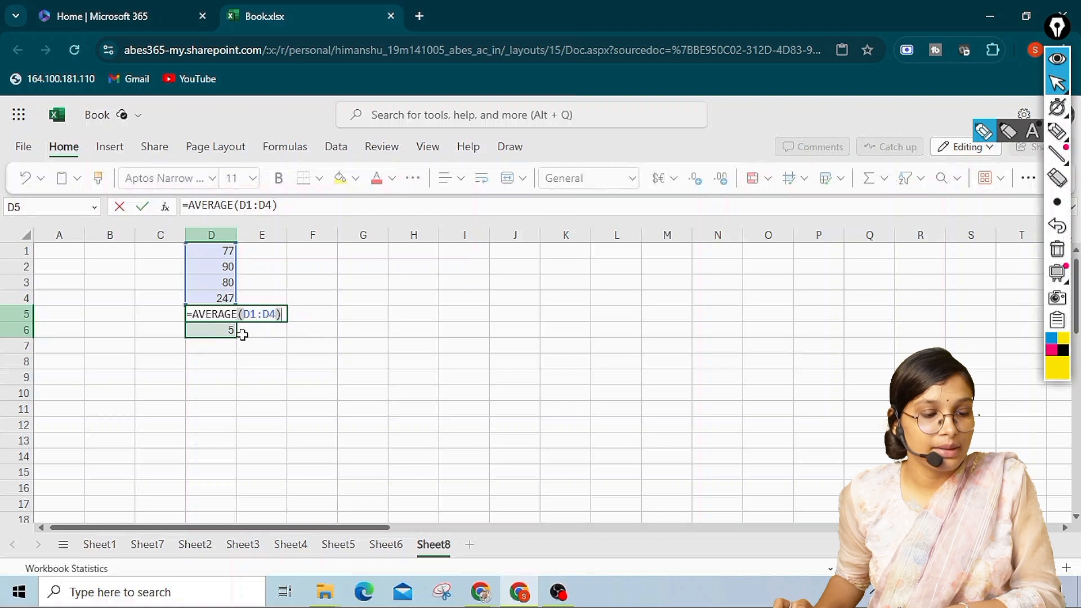
left_click(245, 332)
left_click(216, 329)
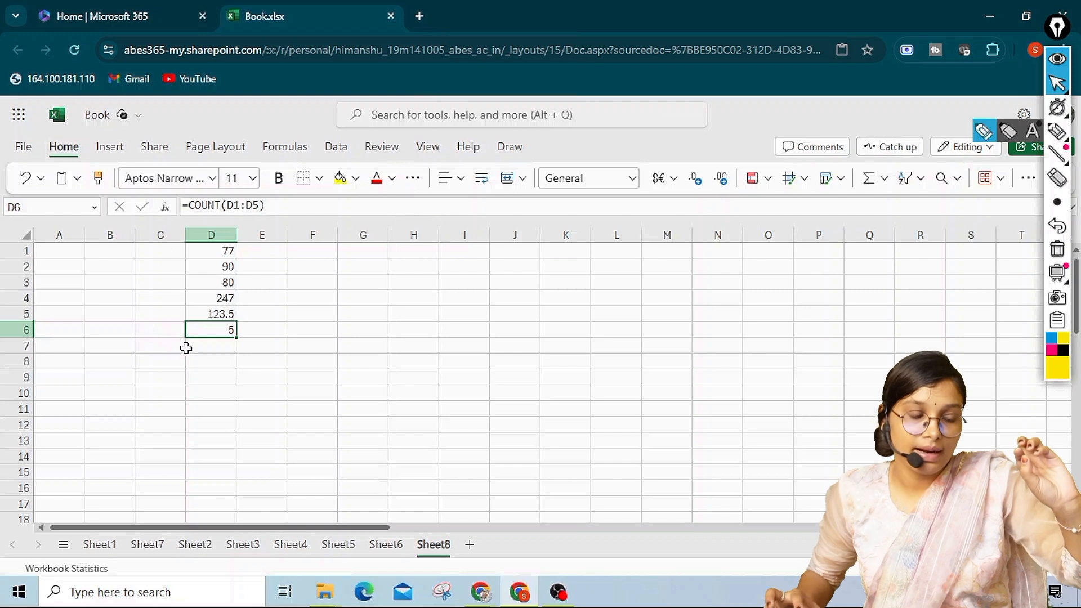
- Insert the automatic Max function over D1:D6 in cell D7 and check its formula
left_click(220, 349)
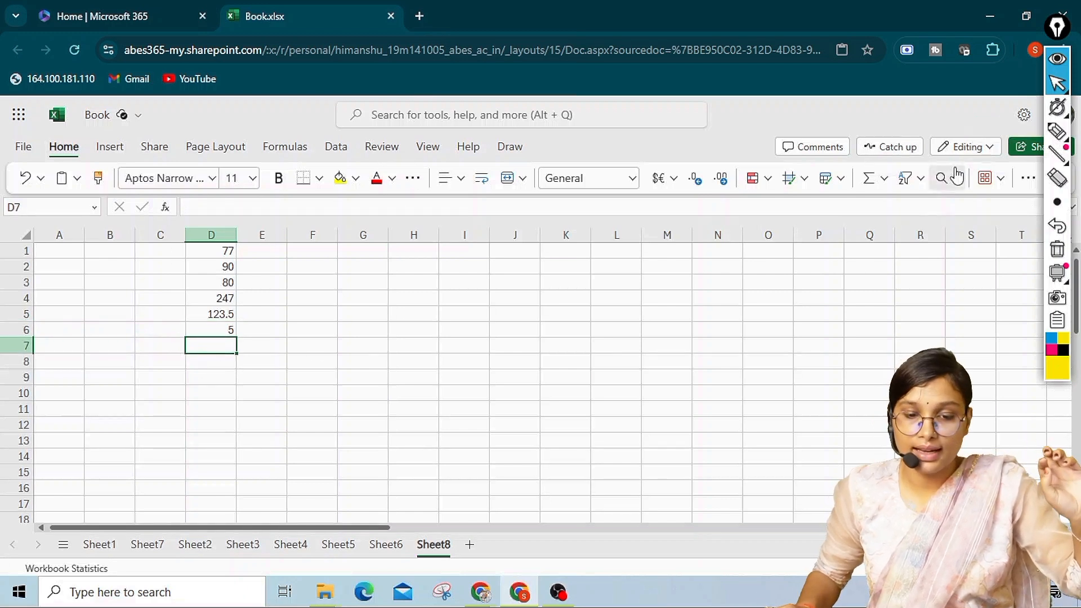
left_click(884, 179)
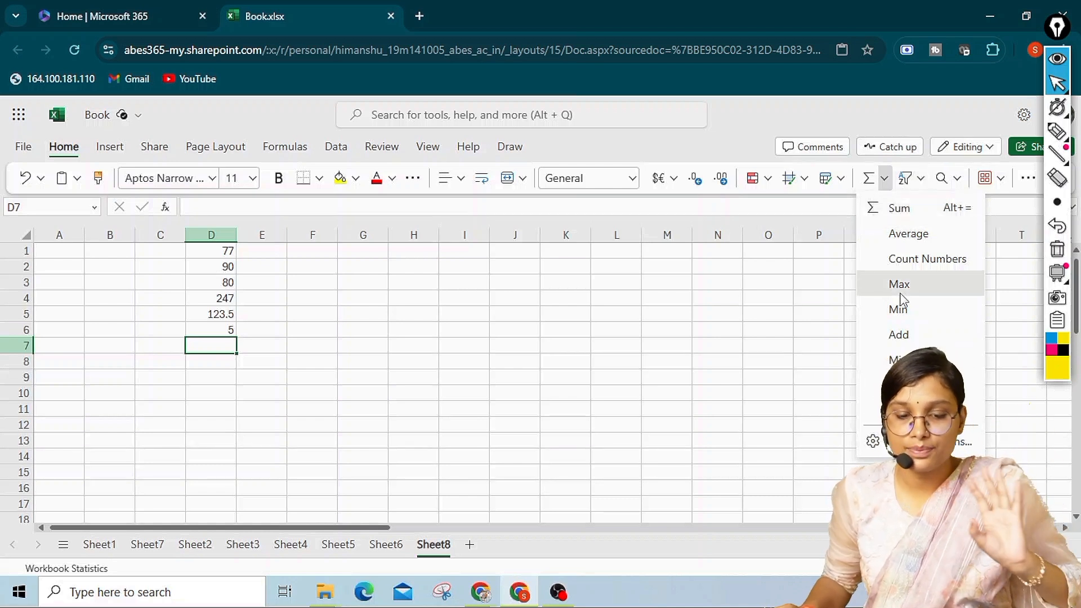
left_click(910, 290)
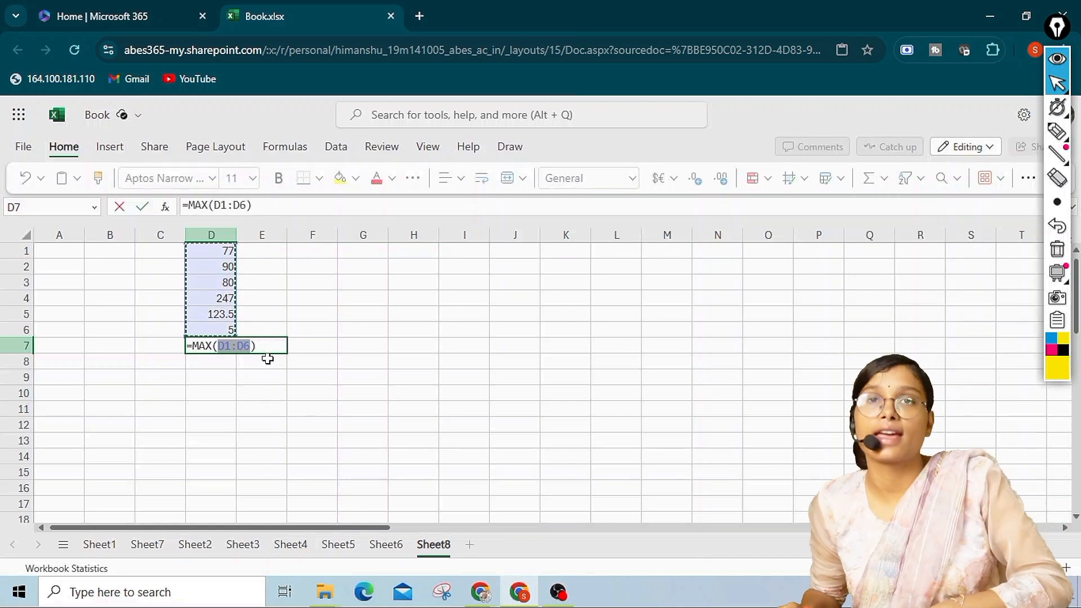
key("Return")
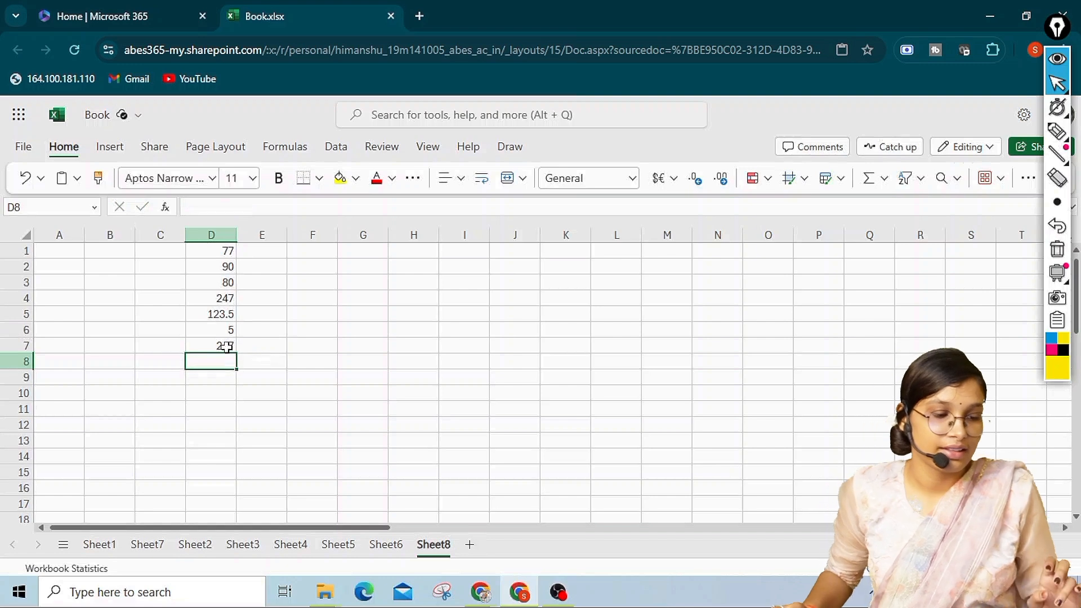
left_click(226, 345)
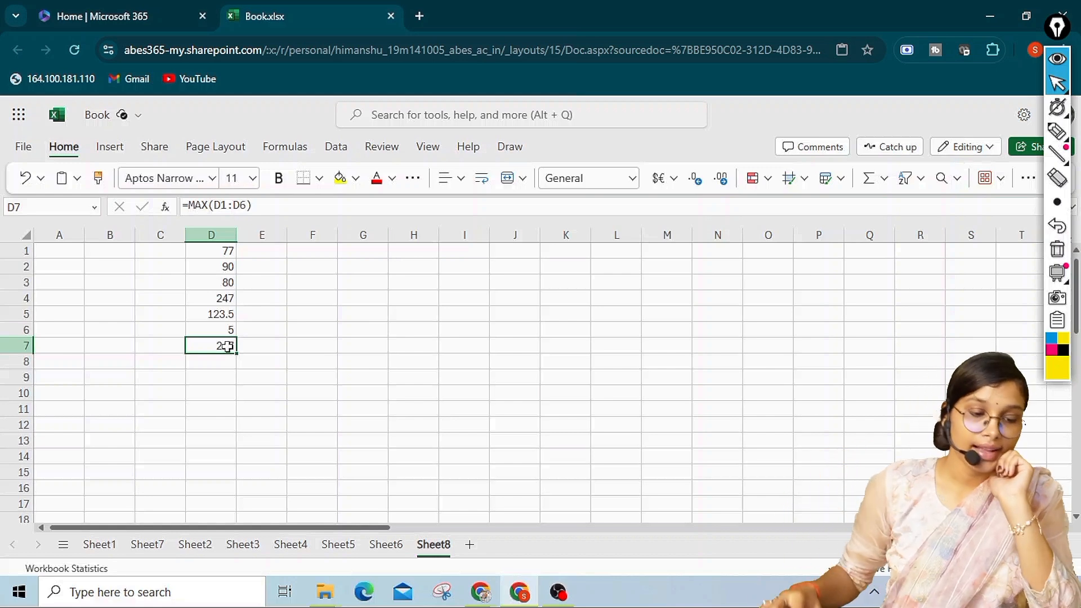
- Insert the automatic Min function over D1:D7 in cell D8 and check its formula
left_click(217, 364)
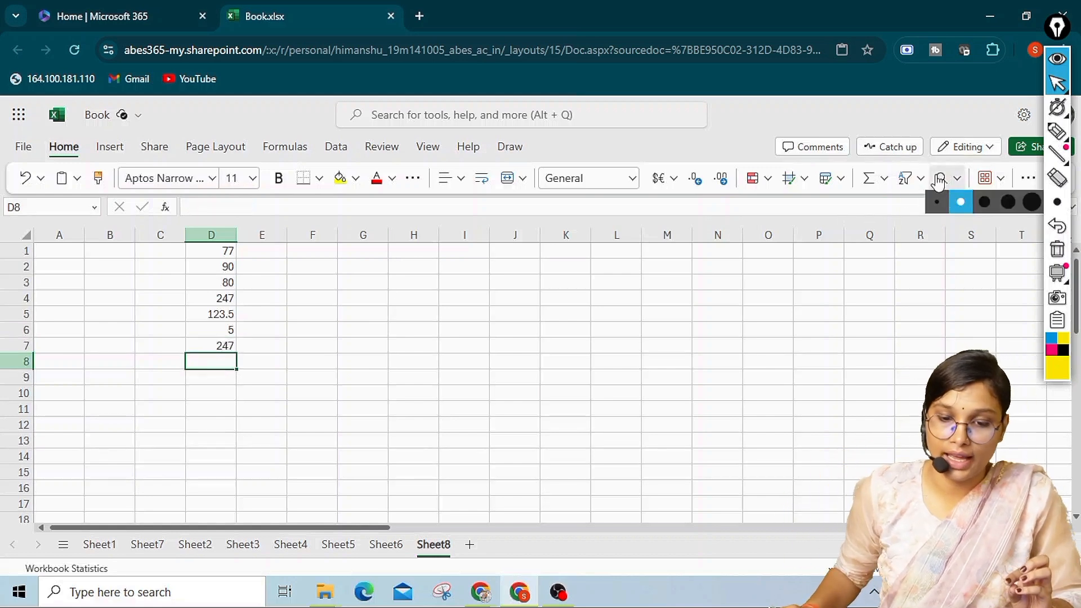
left_click(885, 179)
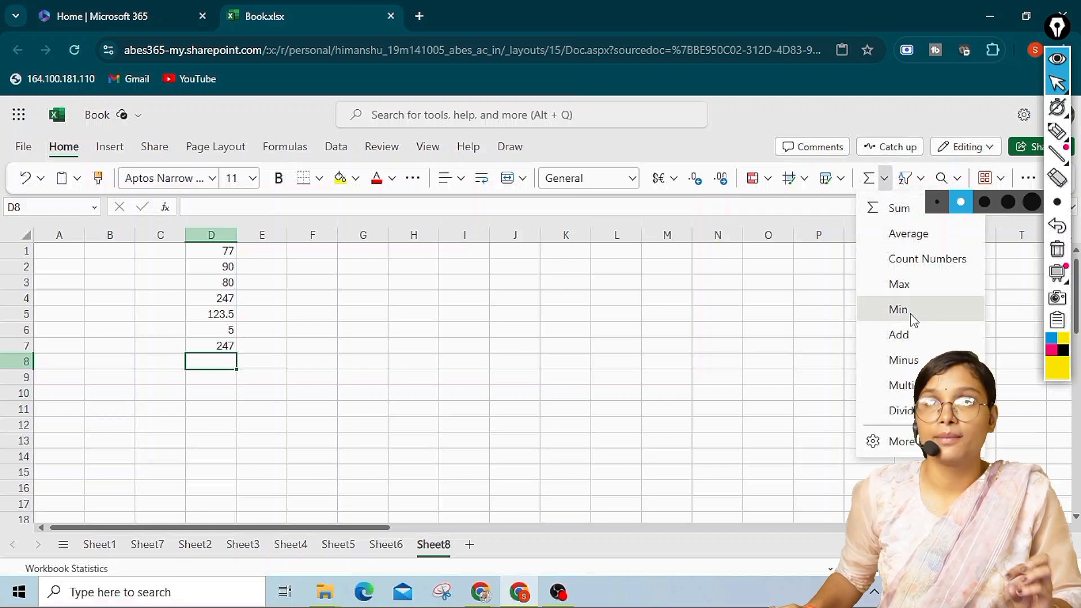
left_click(912, 314)
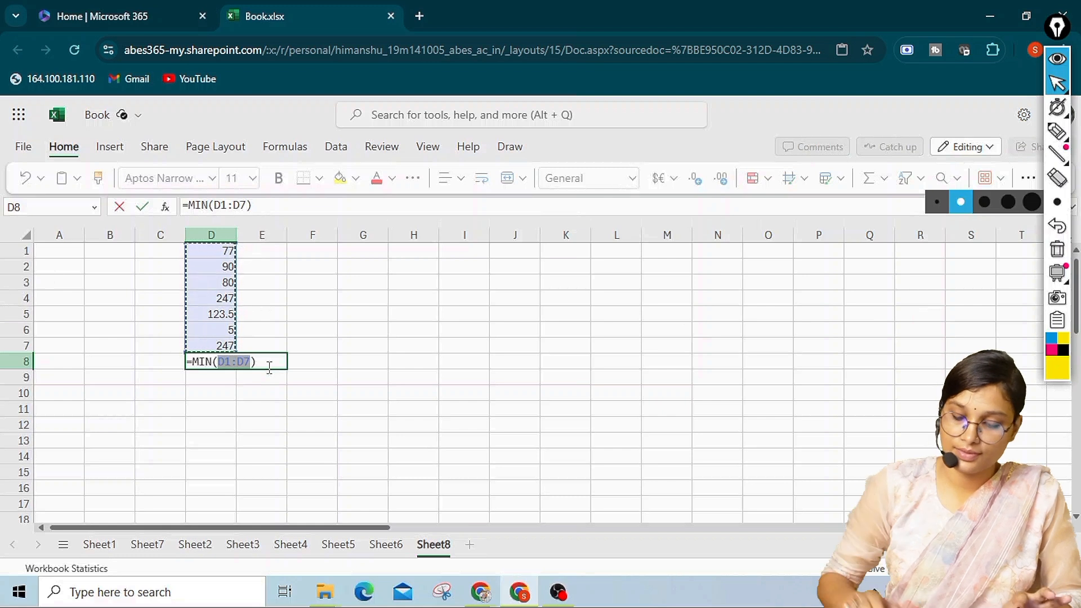
key("Return")
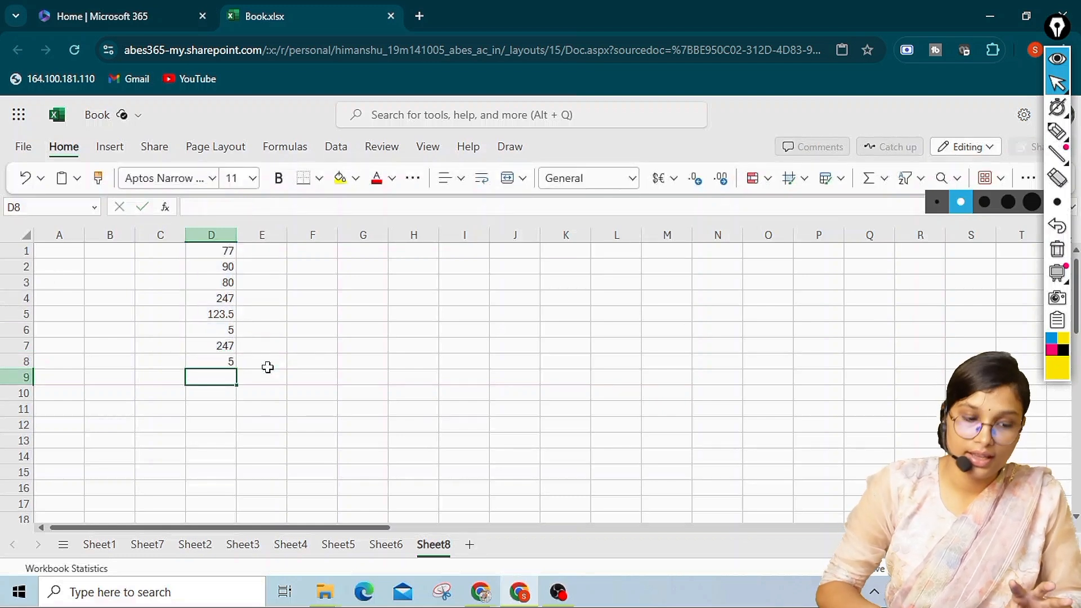
left_click(218, 366)
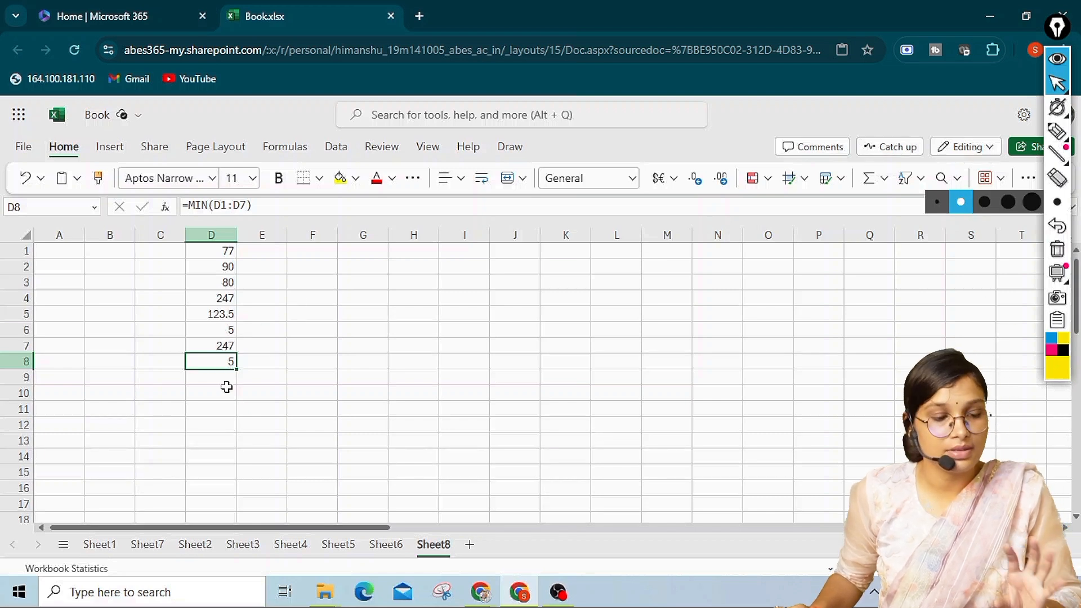
- Insert the Add operation in cell D9 as =D8+D7 and check its formula
left_click(230, 379)
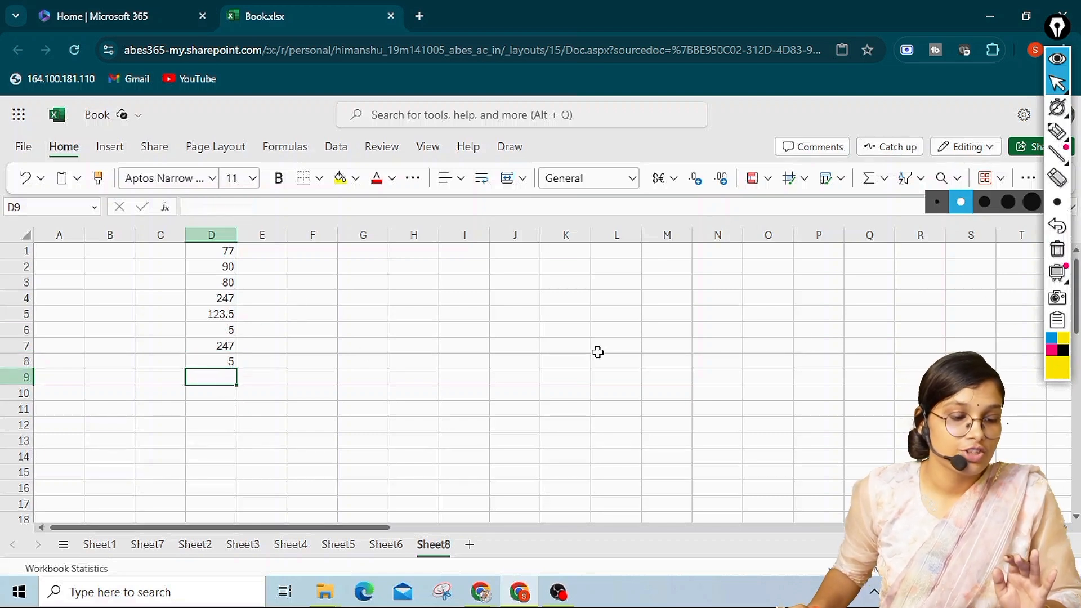
left_click(886, 179)
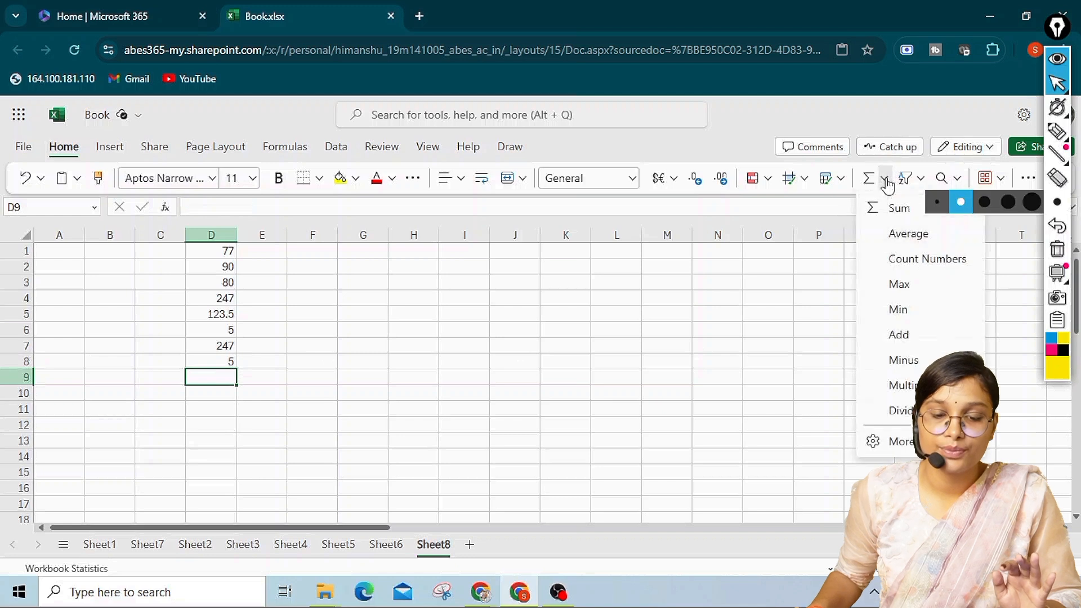
left_click(916, 337)
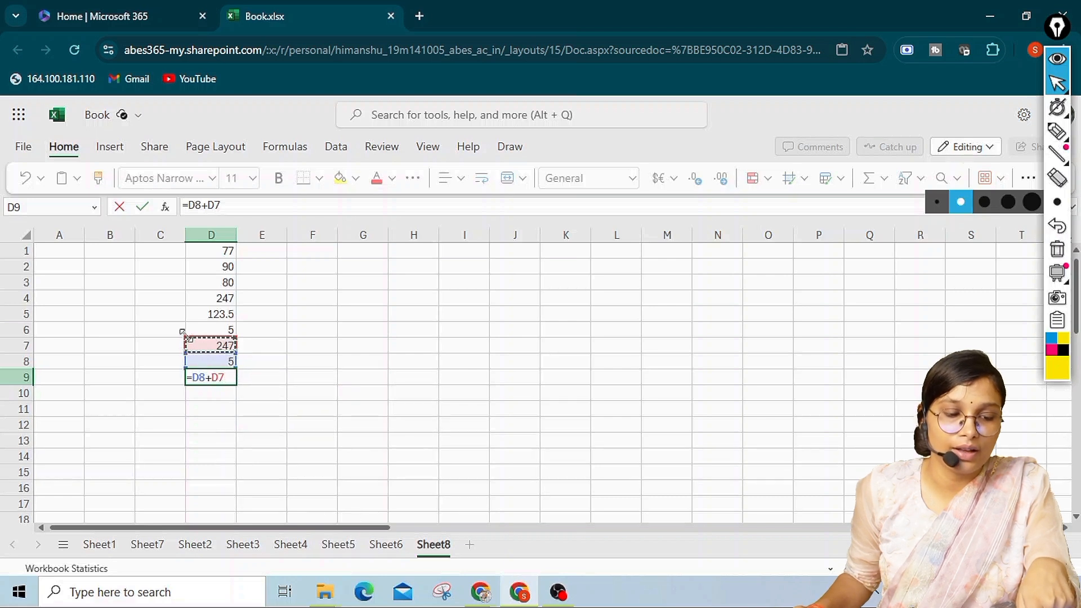
key("Return")
left_click(226, 379)
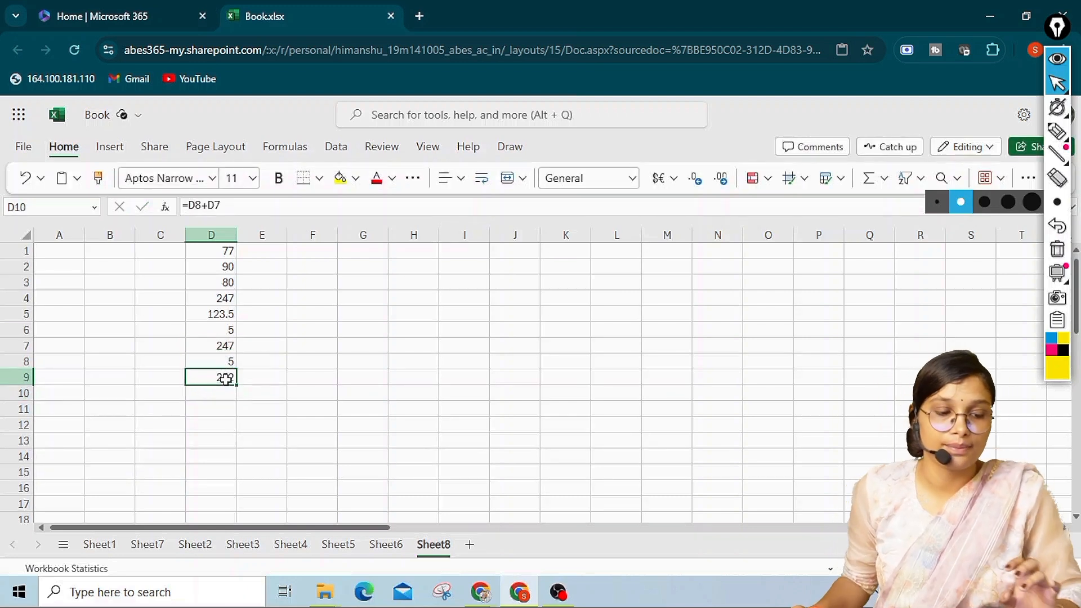
- Insert the Minus operation in cell D10 as =D9-D8 and check its formula
left_click(233, 395)
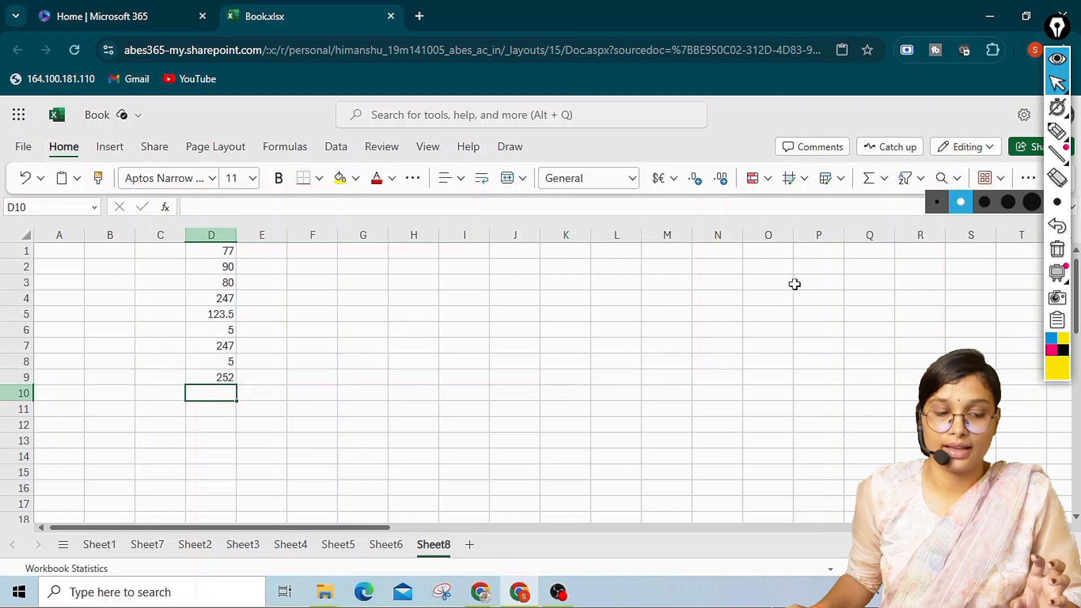
left_click(884, 179)
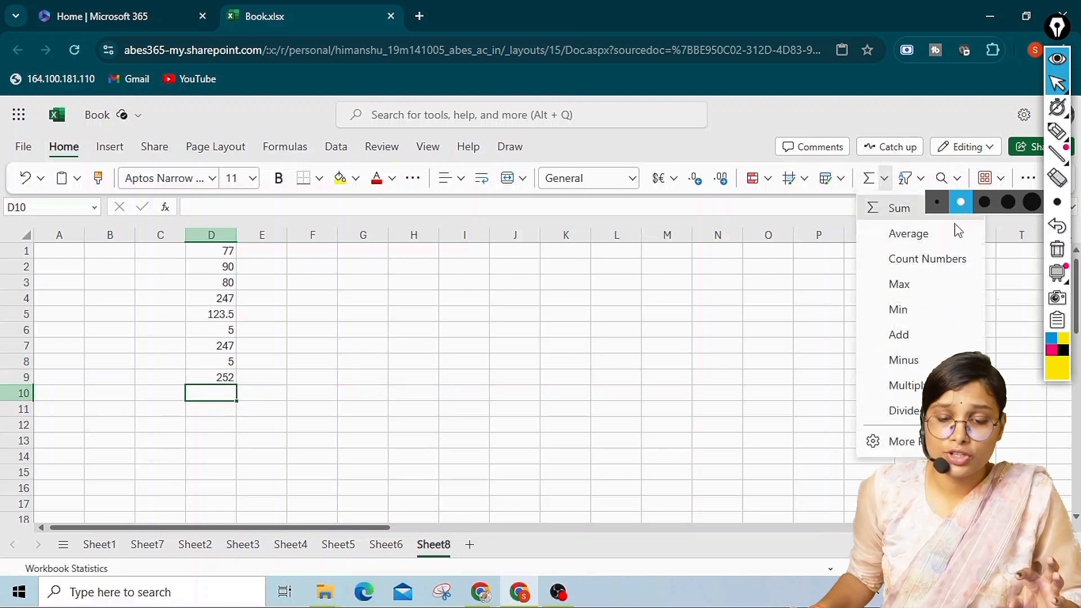
left_click(902, 361)
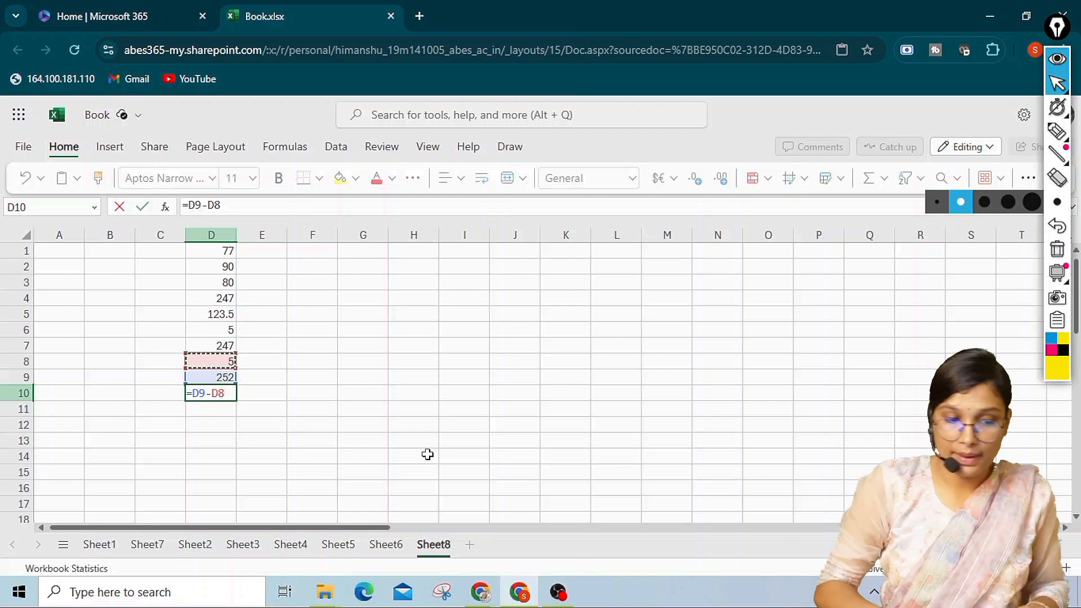
key("Return")
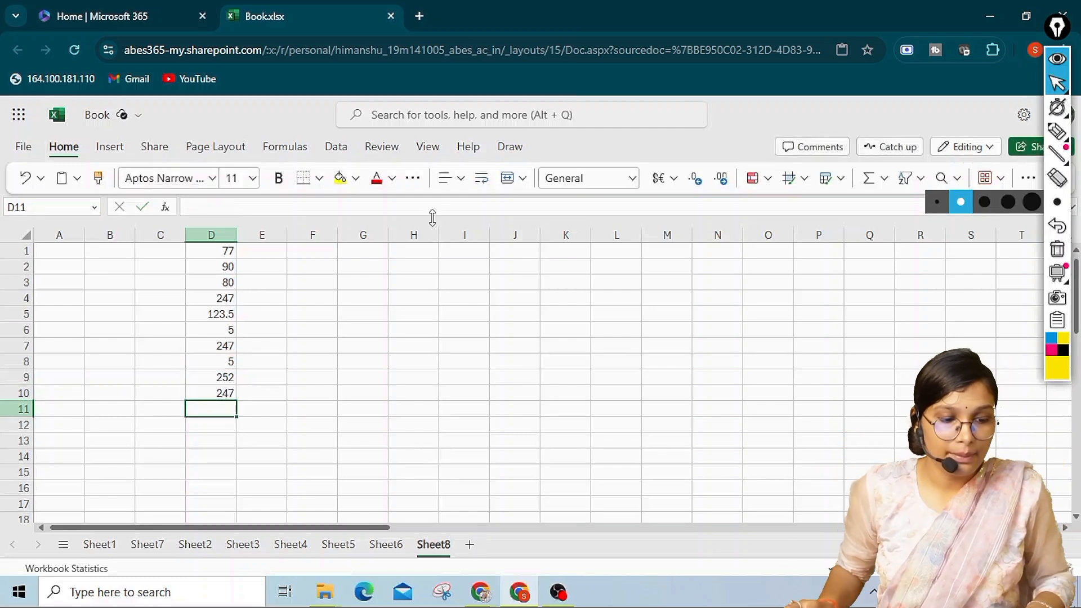
left_click(234, 396)
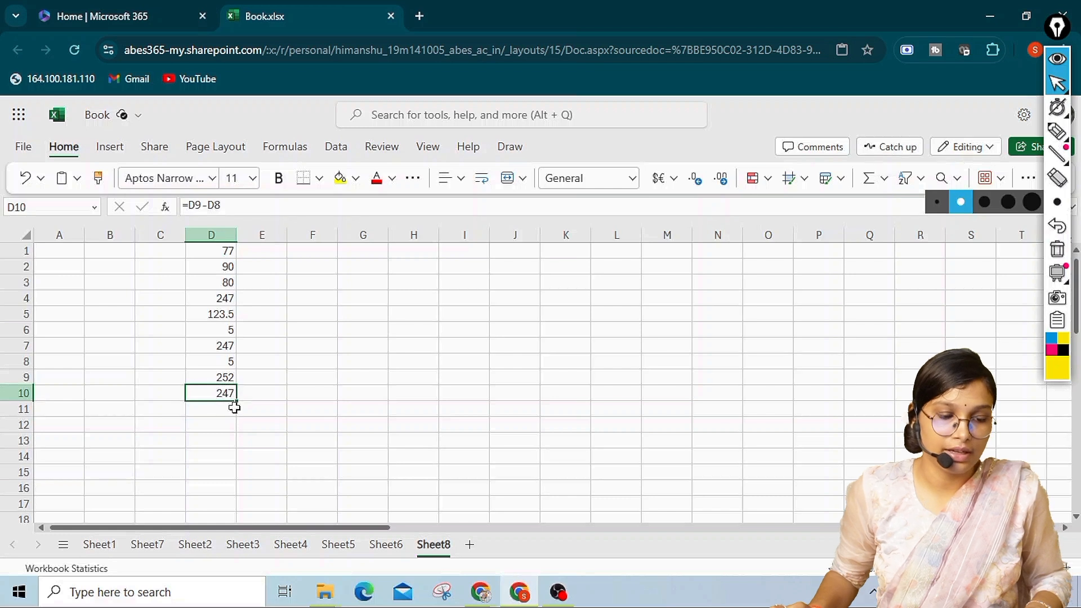
left_click(233, 407)
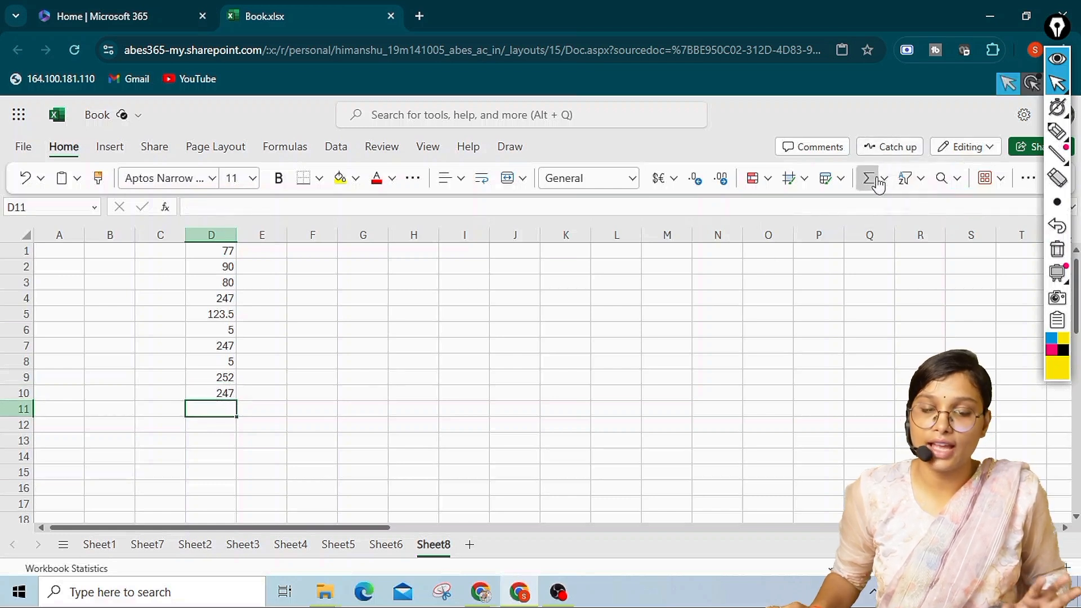
left_click(873, 178)
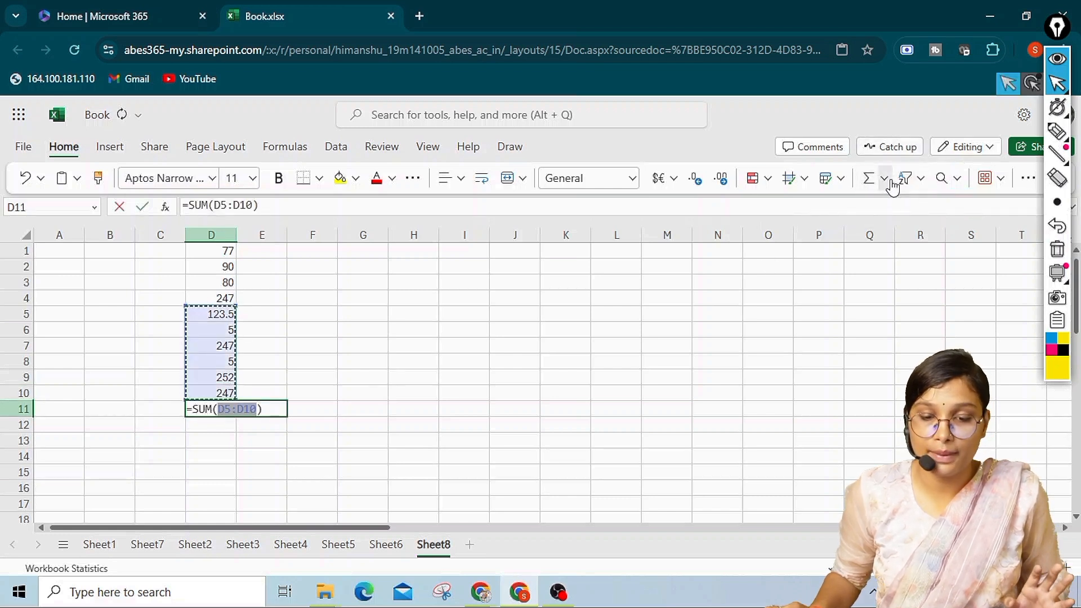
left_click(307, 315)
left_click(311, 424)
left_click_drag(247, 455, 312, 424)
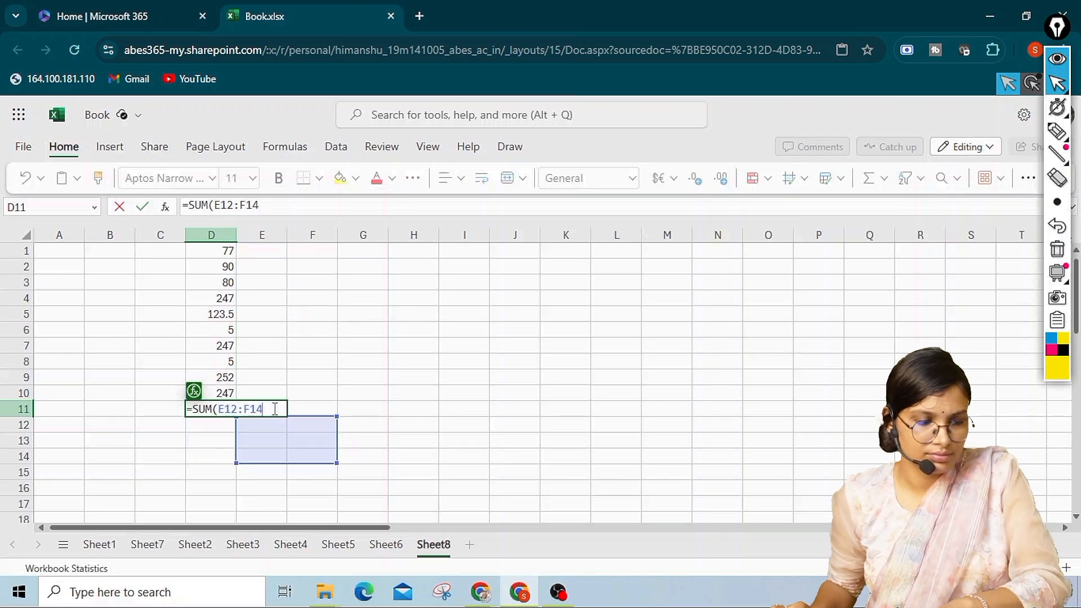
key("BackSpace")
key("BackSpace")
key("BackSpace")
key("BackSpace")
key("BackSpace")
key("BackSpace")
key("BackSpace")
key("BackSpace")
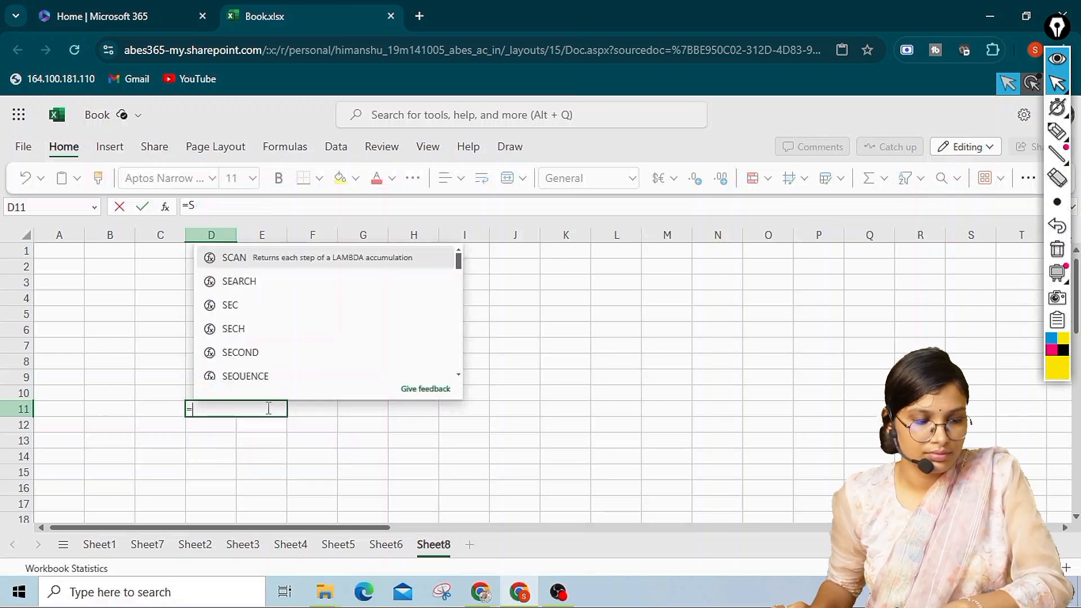
key("Escape")
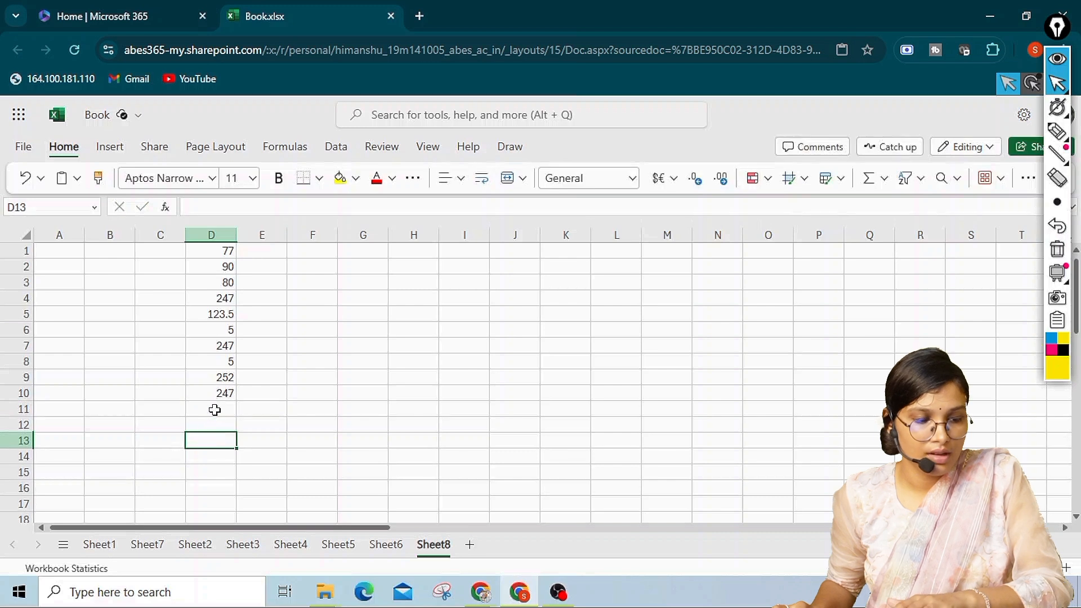
- Insert the Multiply operation in cell D11 as =D10*D9 and check its formula
left_click(884, 178)
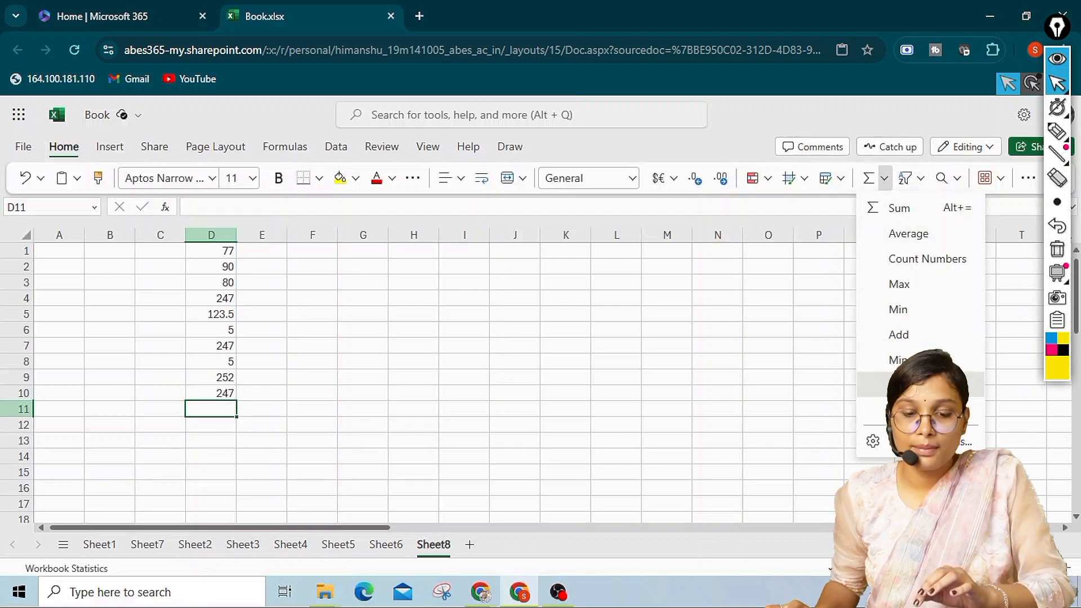
left_click(901, 385)
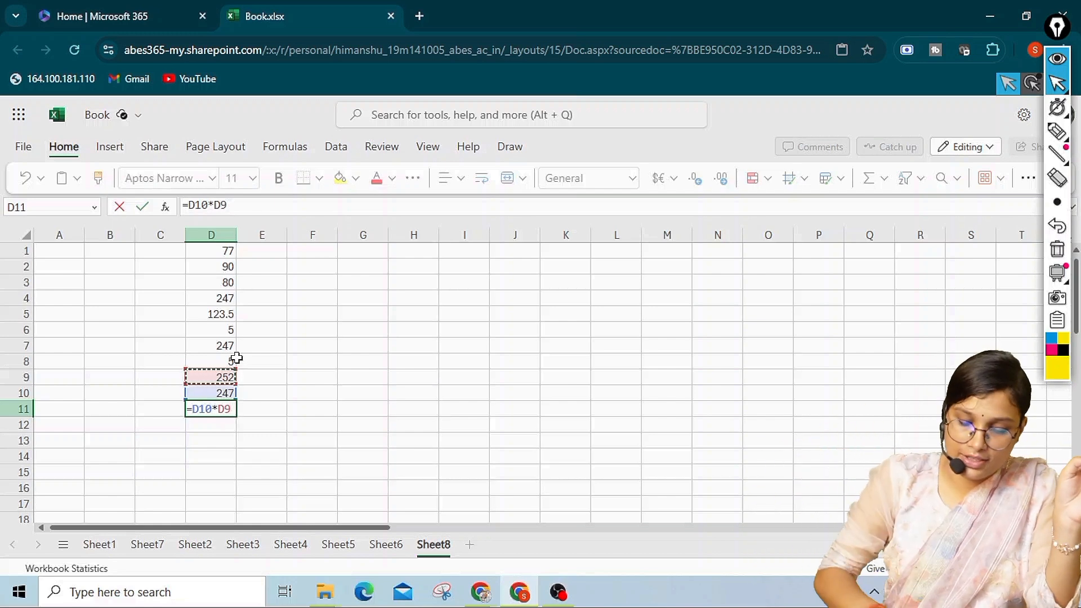
key("Return")
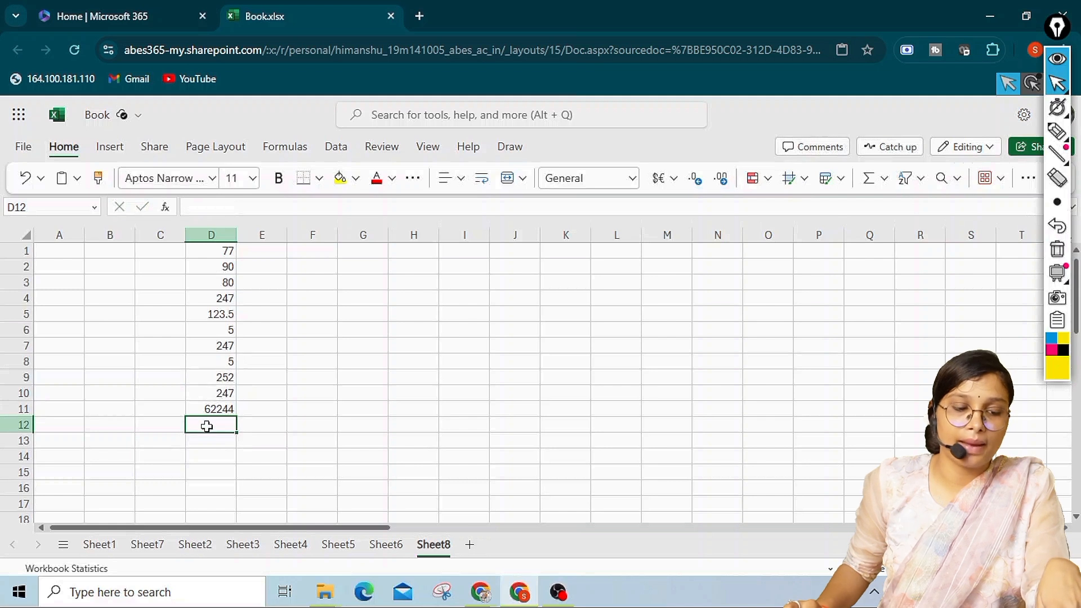
left_click(220, 411)
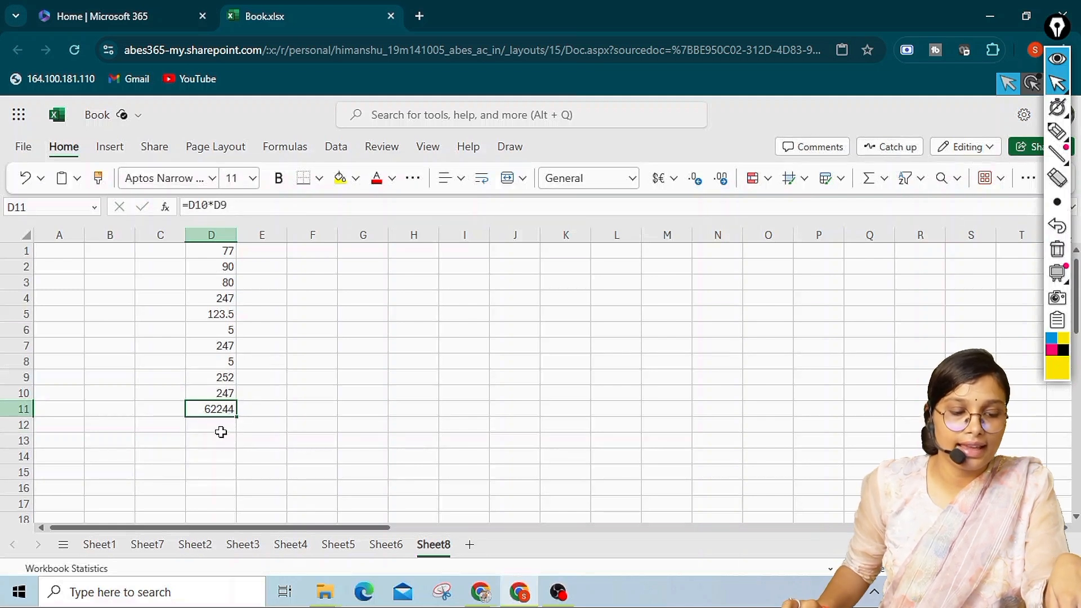
- Insert the Divide operation in cell D12 as =D11/D10
left_click(220, 427)
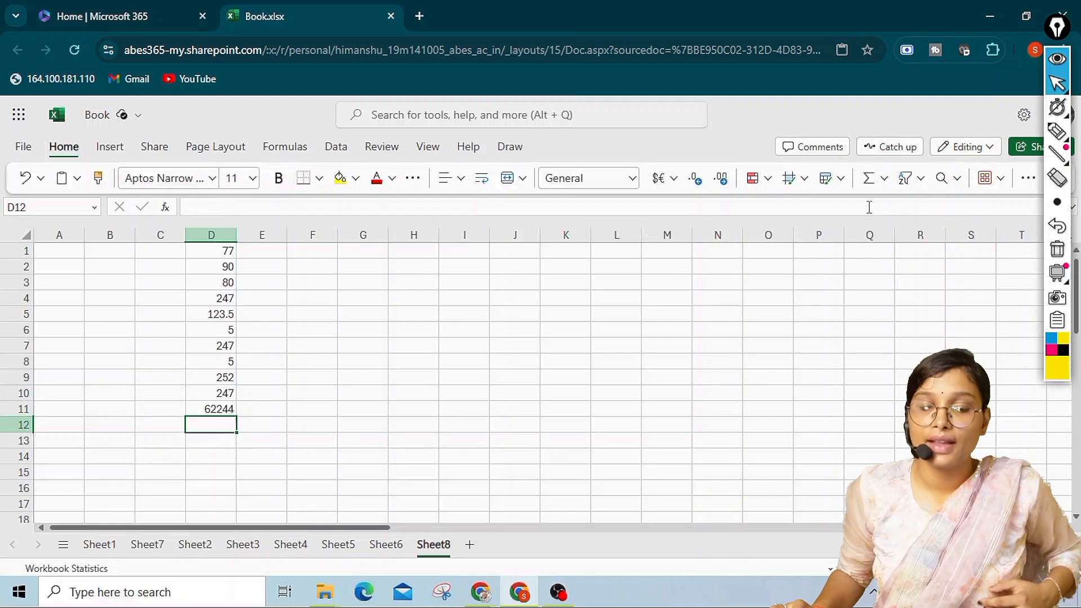
left_click(884, 178)
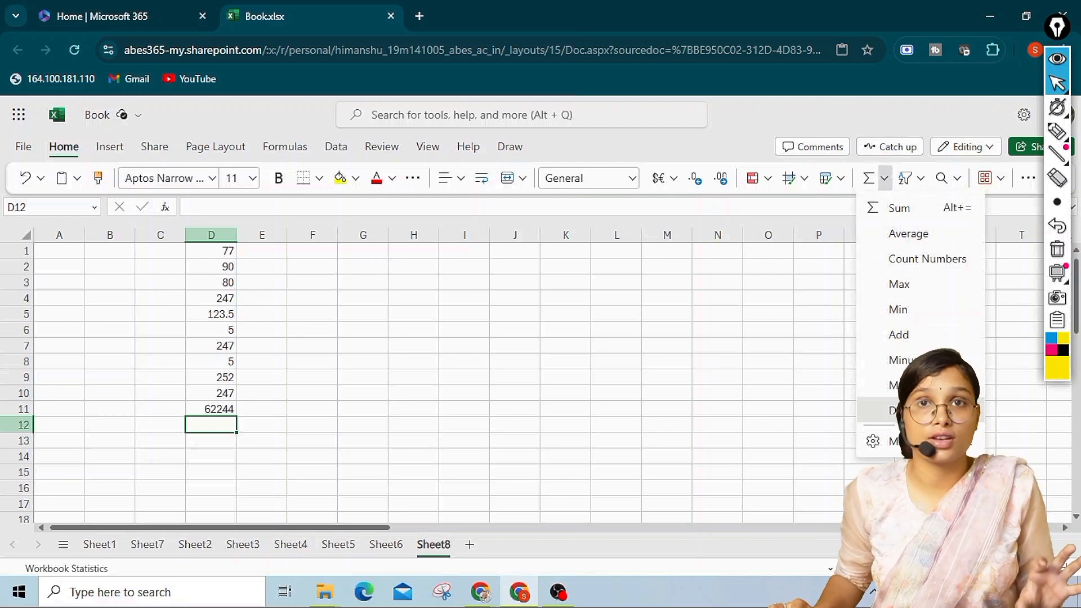
left_click(901, 410)
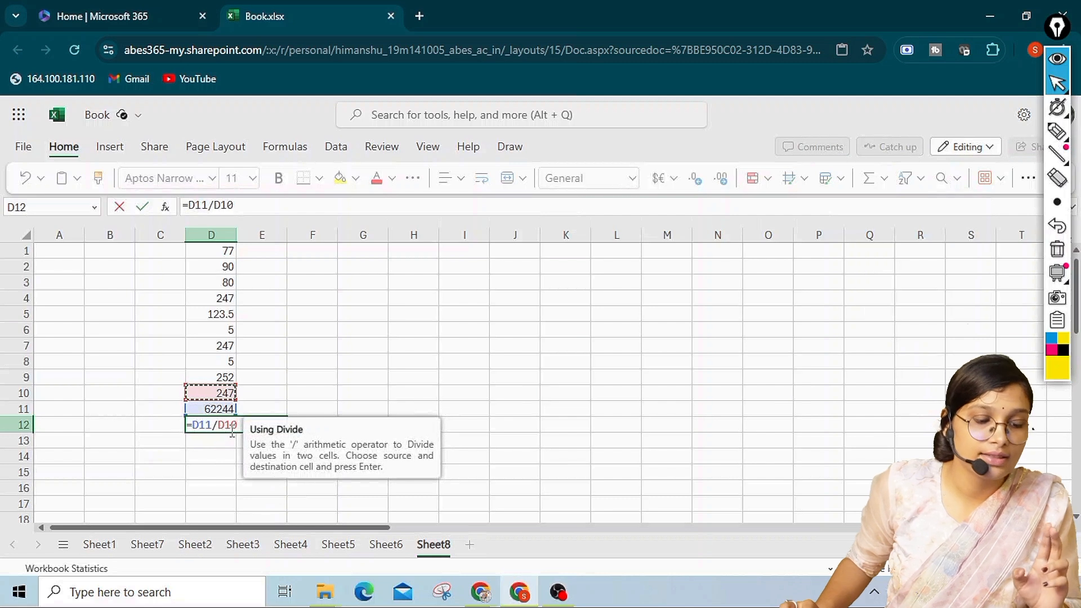
key("Return")
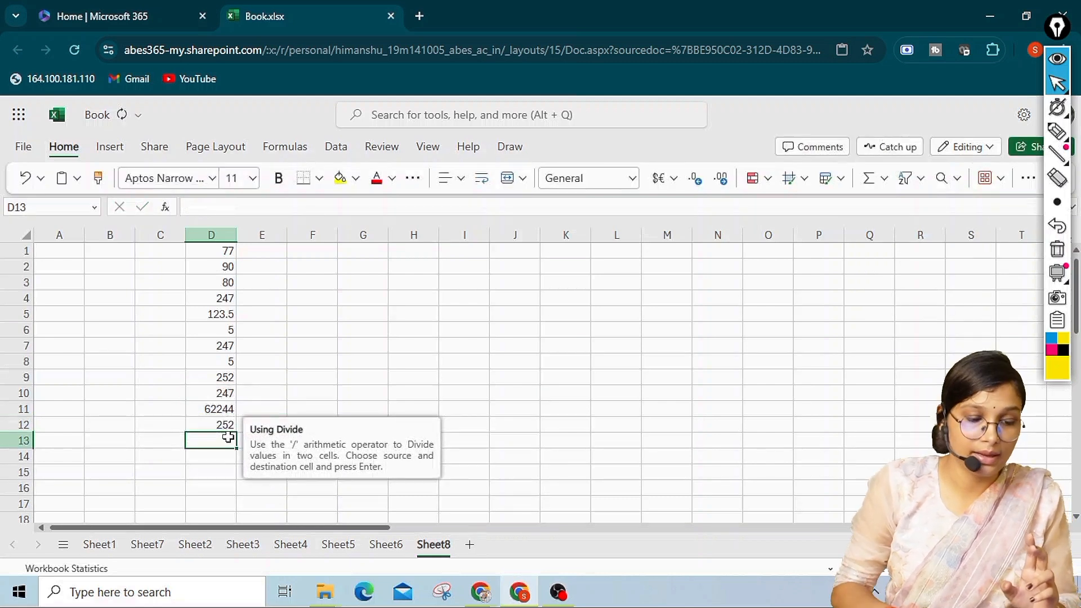